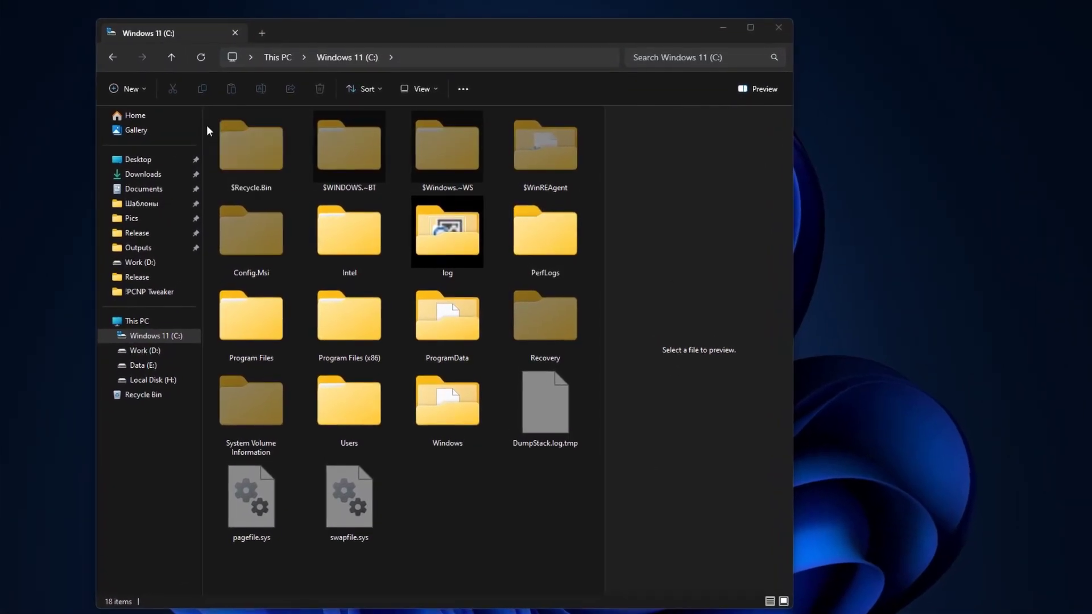
# - Select each hidden folder on C: in turn, from $Recycle.Bin to System Volume Information
pyautogui.moveTo(207, 125); pyautogui.dragTo(596, 178)
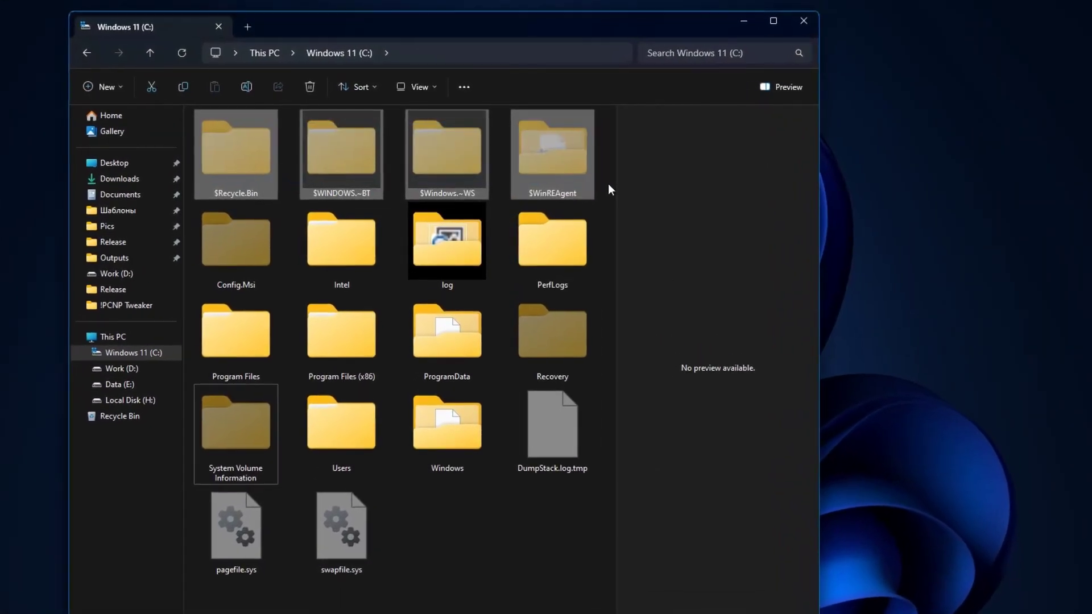
pyautogui.click(611, 185)
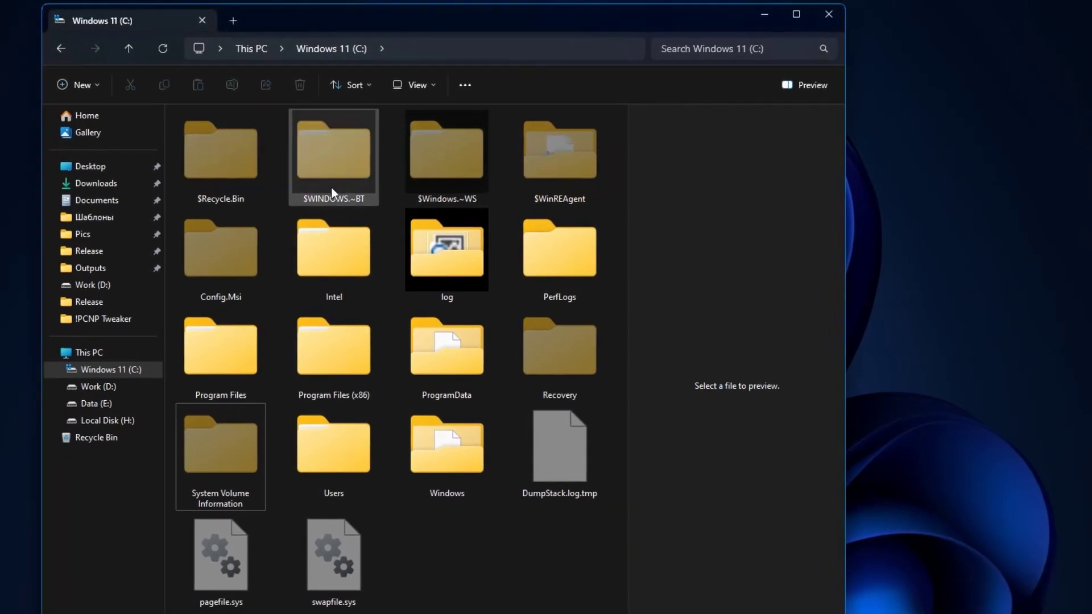
pyautogui.click(219, 170)
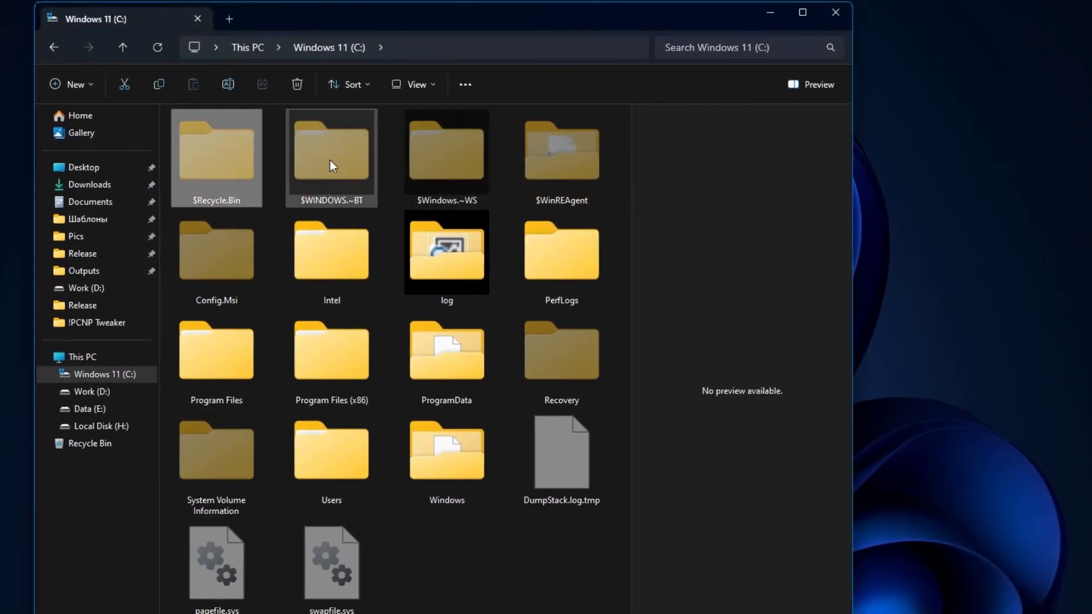
pyautogui.click(330, 161)
pyautogui.click(454, 168)
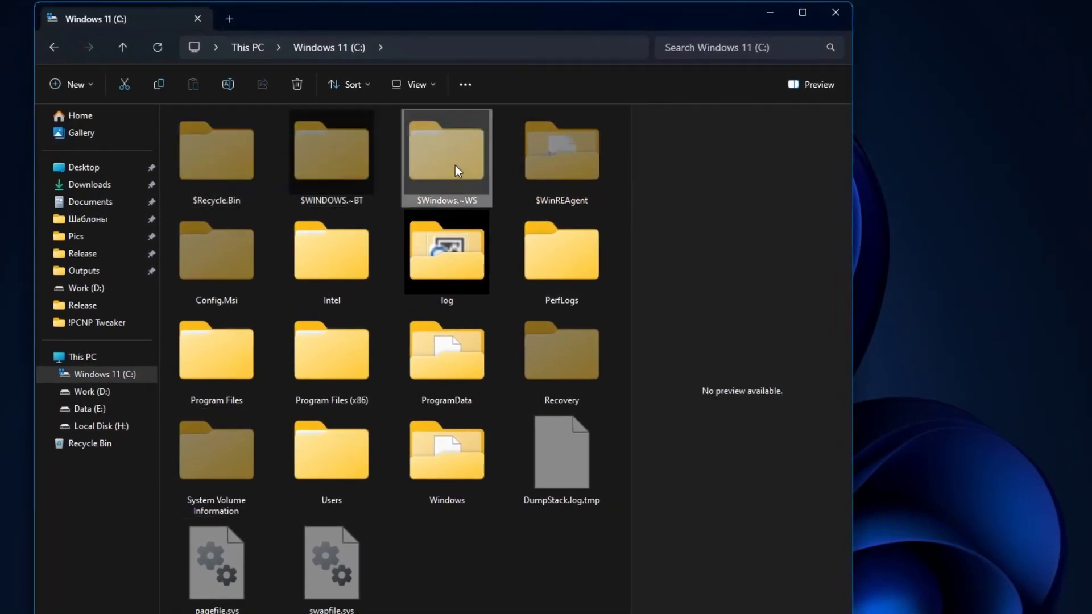
pyautogui.click(571, 170)
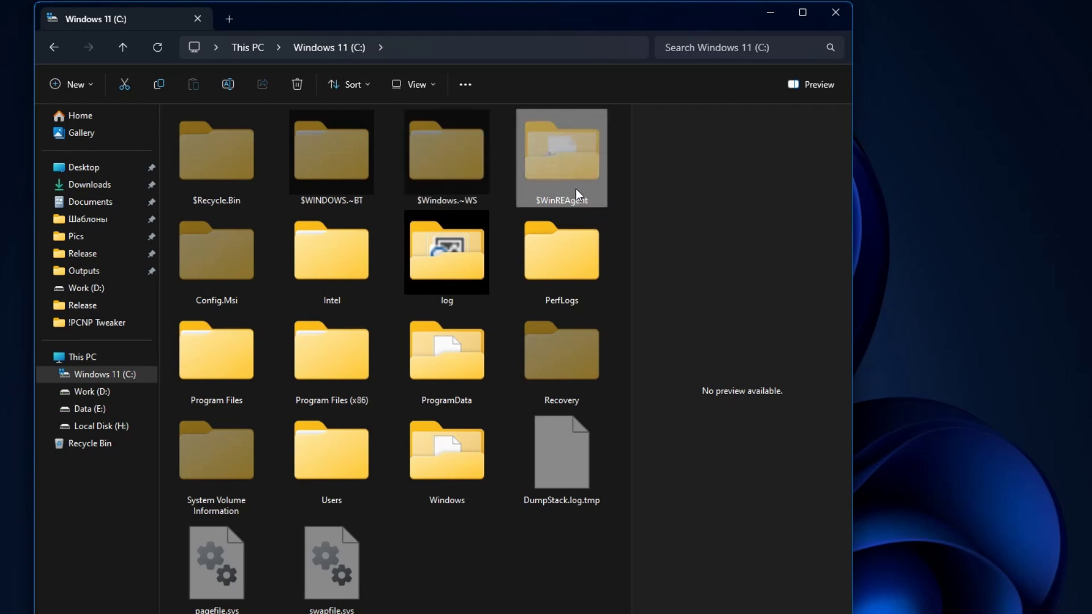
pyautogui.click(227, 270)
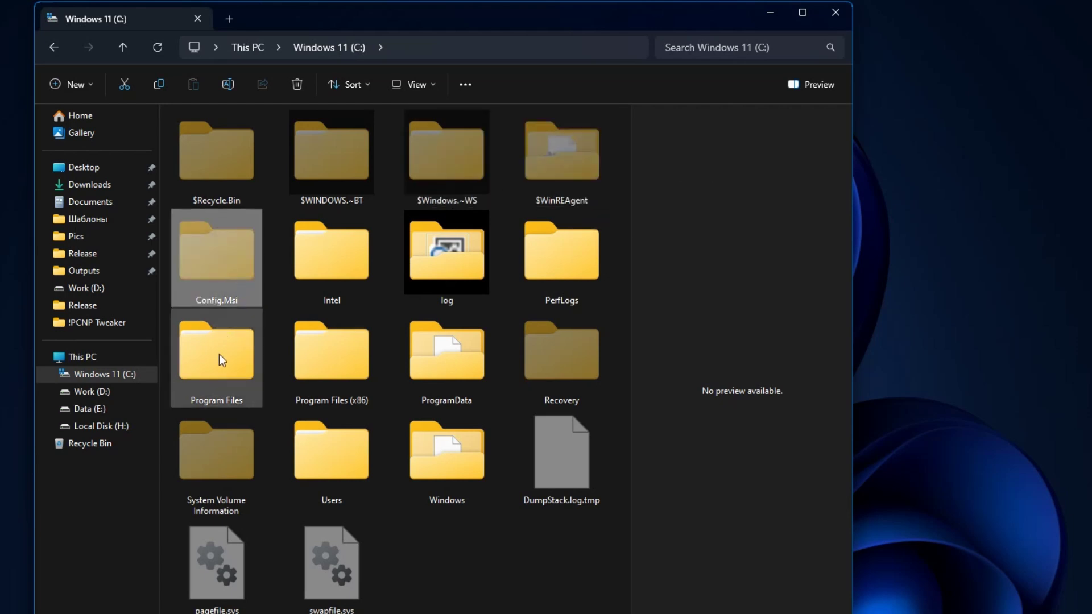
pyautogui.click(562, 385)
pyautogui.click(224, 464)
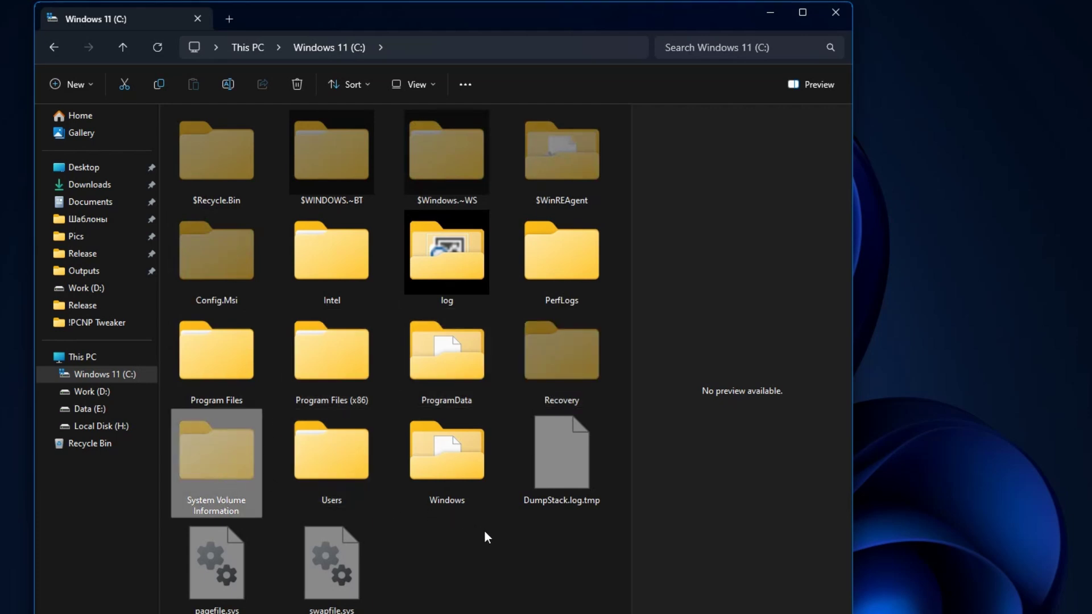
# - Check the combined properties of the top-row hidden folders, totalling 1.67 GB, without changes
pyautogui.moveTo(165, 142); pyautogui.dragTo(542, 181)
pyautogui.rightClick(542, 181)
pyautogui.click(593, 500)
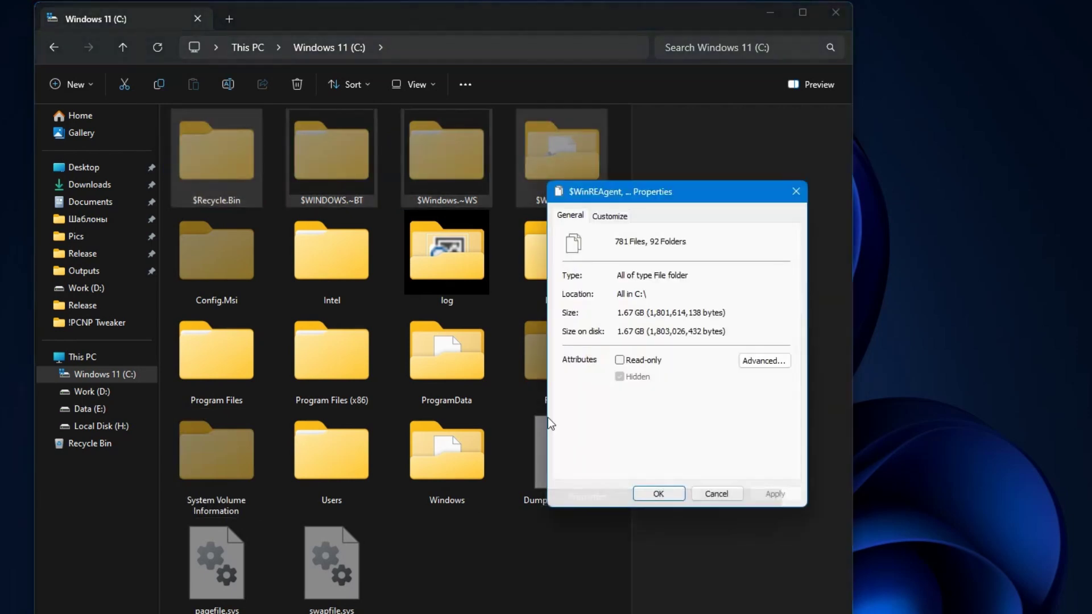
pyautogui.moveTo(618, 313); pyautogui.dragTo(645, 312)
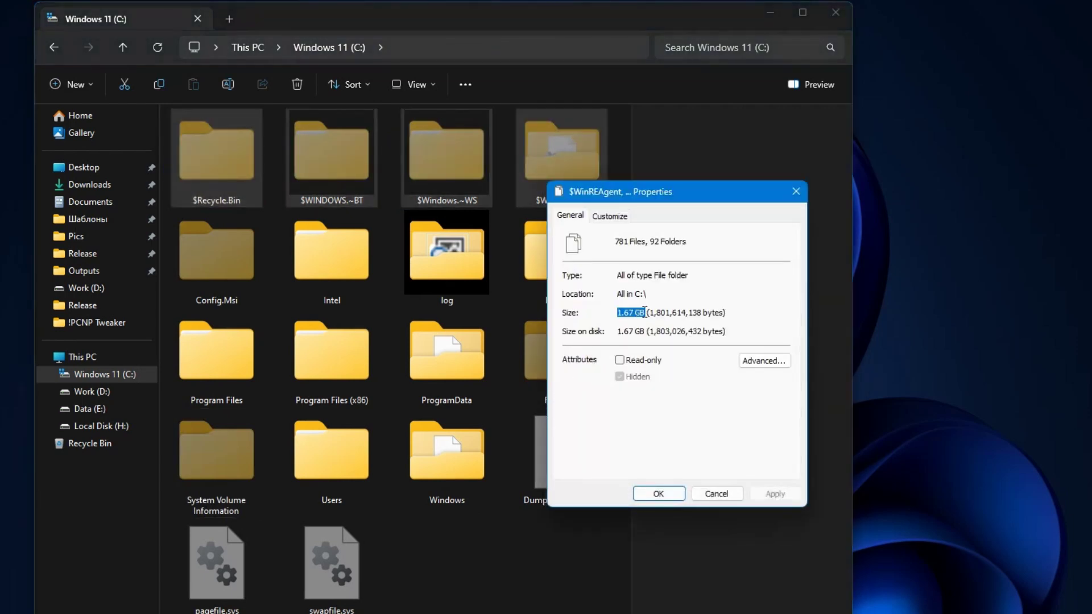
pyautogui.click(769, 320)
pyautogui.click(716, 494)
pyautogui.click(477, 543)
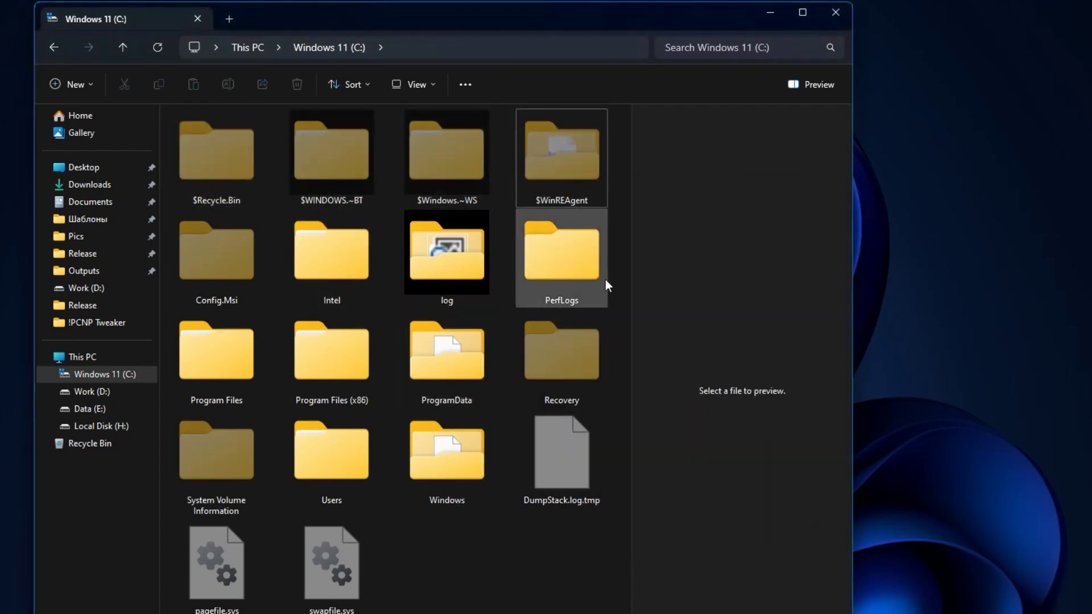
# - Open the Recycle Bin from the desktop in a new tab, then close it
pyautogui.click(771, 20)
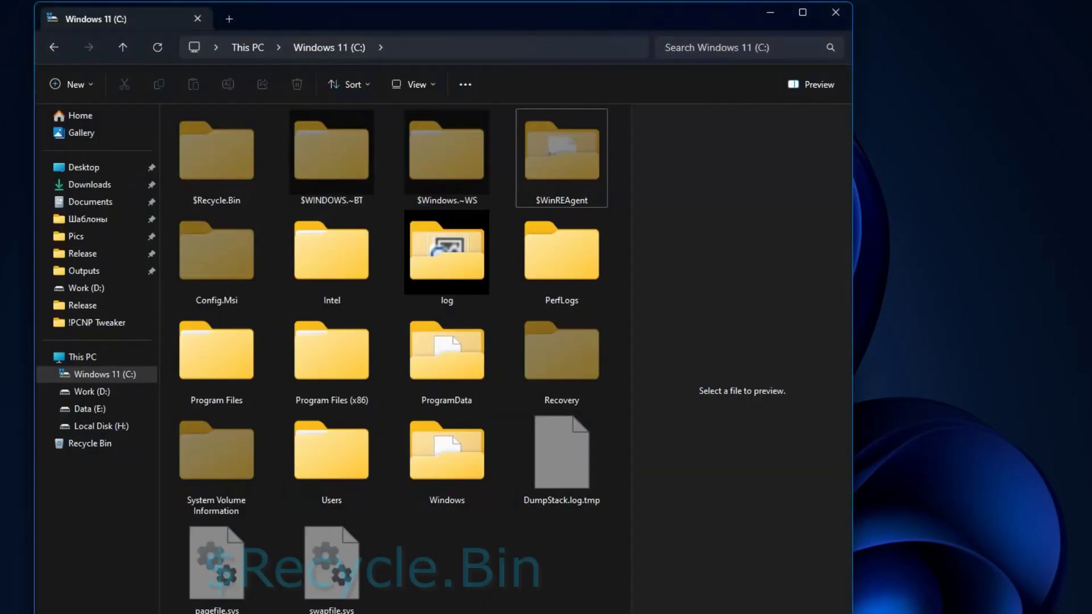
pyautogui.click(229, 160)
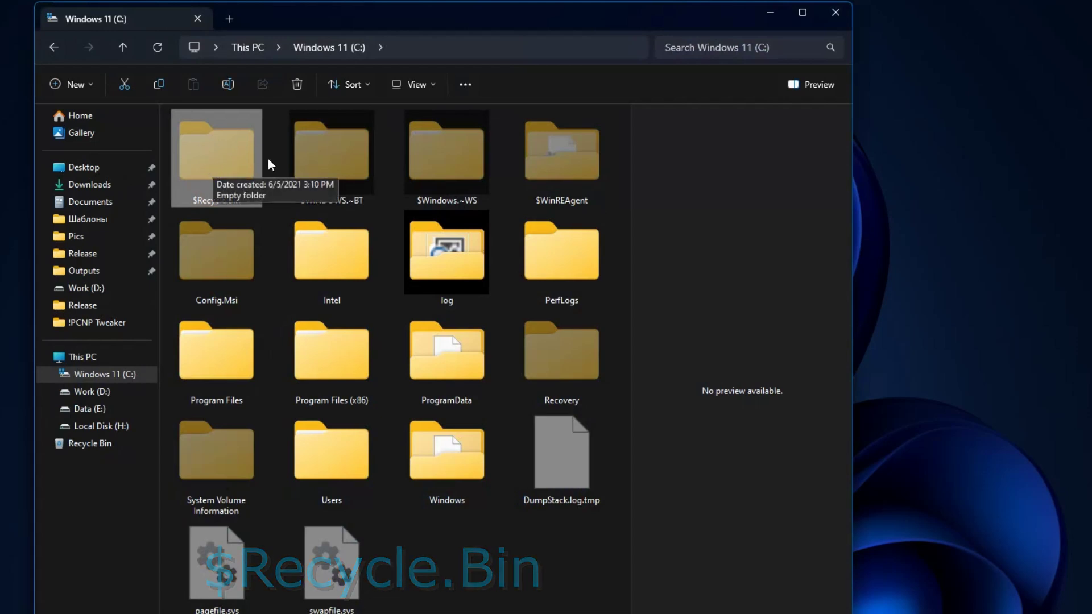
pyautogui.rightClick(83, 450)
pyautogui.click(94, 474)
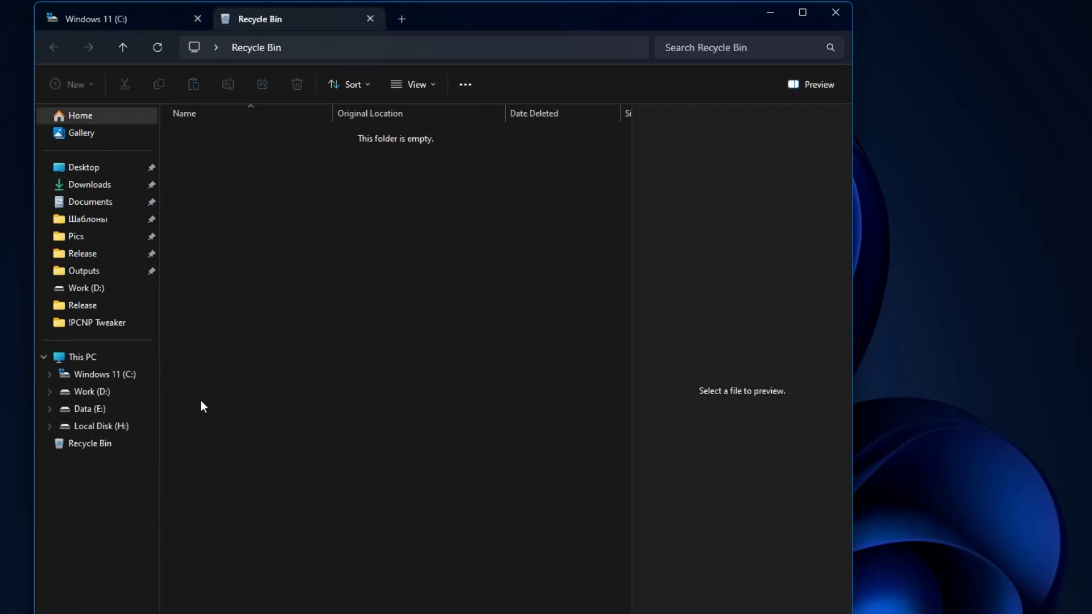
pyautogui.click(370, 19)
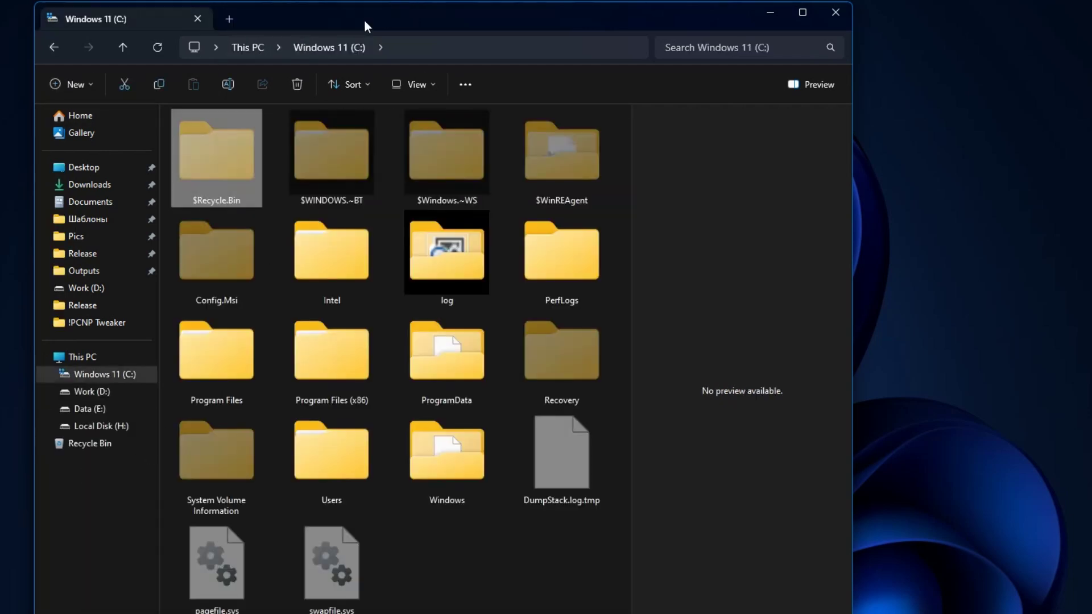
# - Review the Recycle Bin size limits for Local Disk (H:) and Windows 11 (C:) without changes
pyautogui.rightClick(80, 447)
pyautogui.click(123, 598)
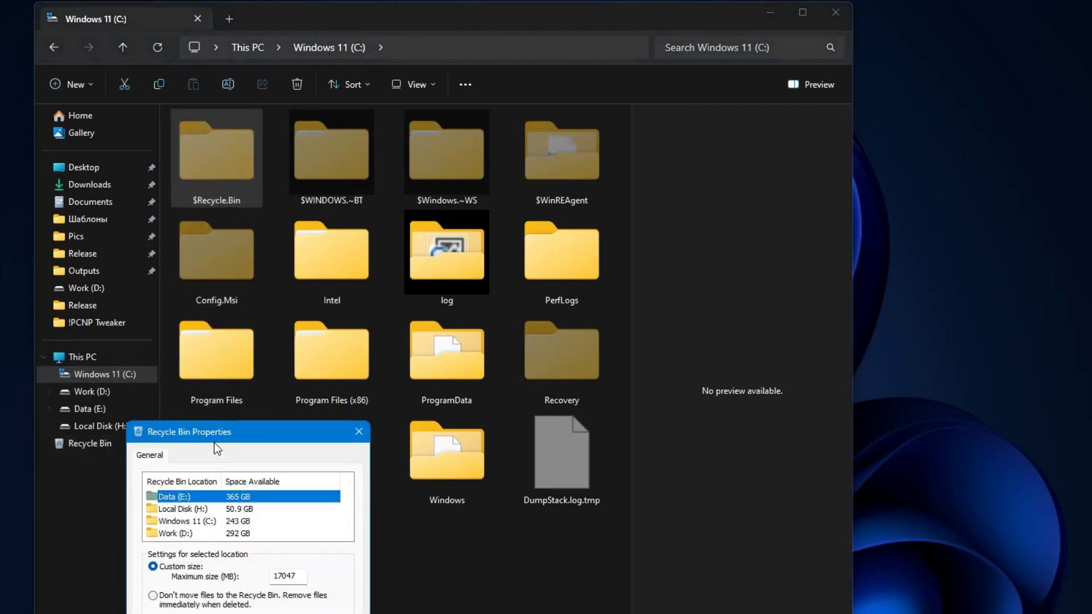
pyautogui.moveTo(214, 442); pyautogui.dragTo(317, 360)
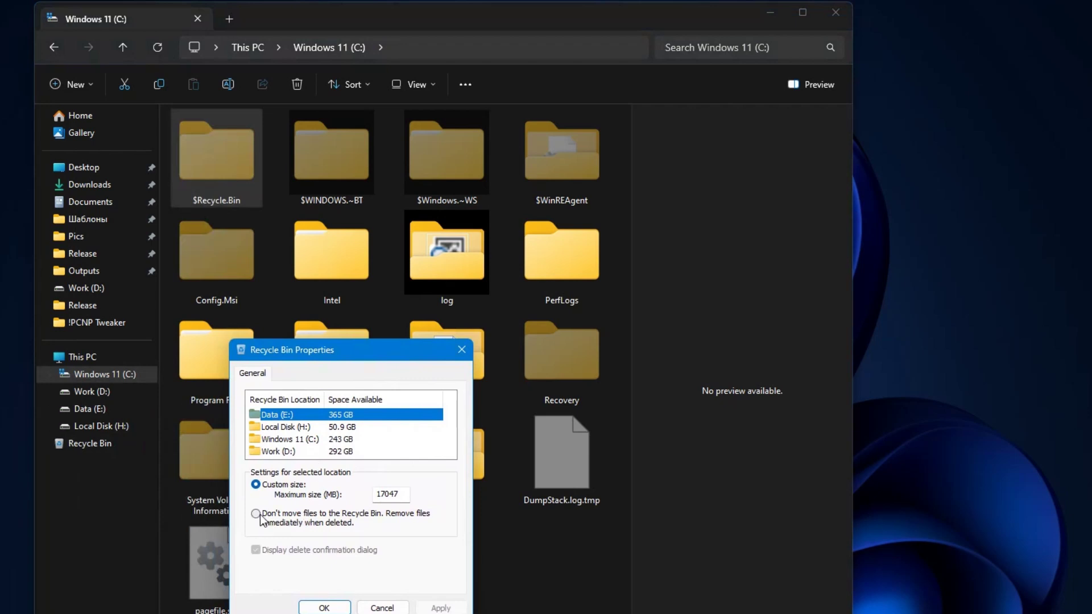
pyautogui.click(342, 428)
pyautogui.click(330, 440)
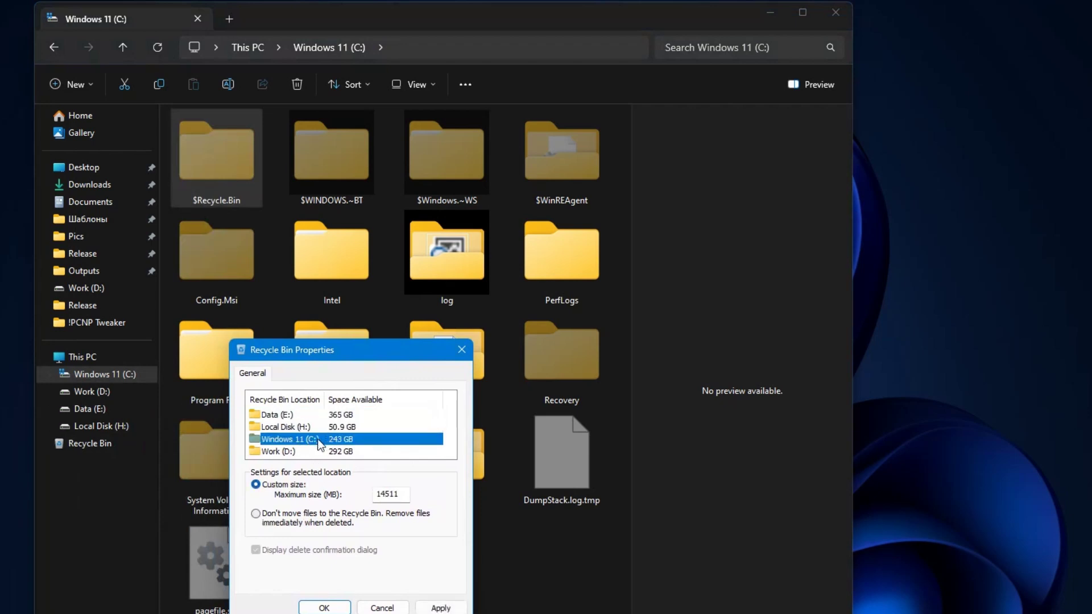
pyautogui.click(375, 605)
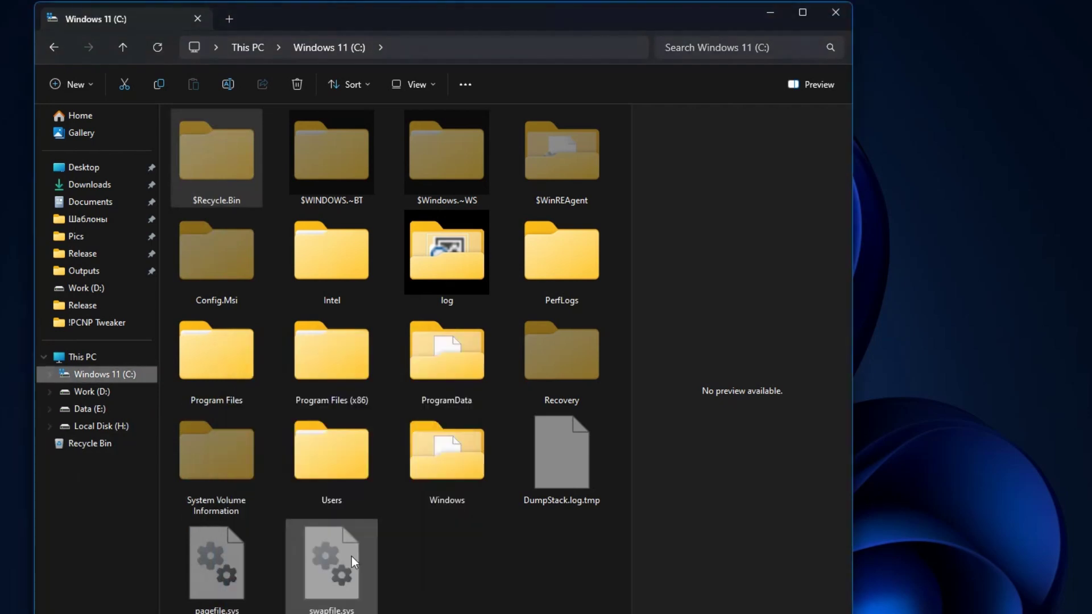
# - Browse $WINDOWS.~BT's Sources and DUDownload folders, then return to the C: root
pyautogui.click(331, 163)
pyautogui.moveTo(341, 149)
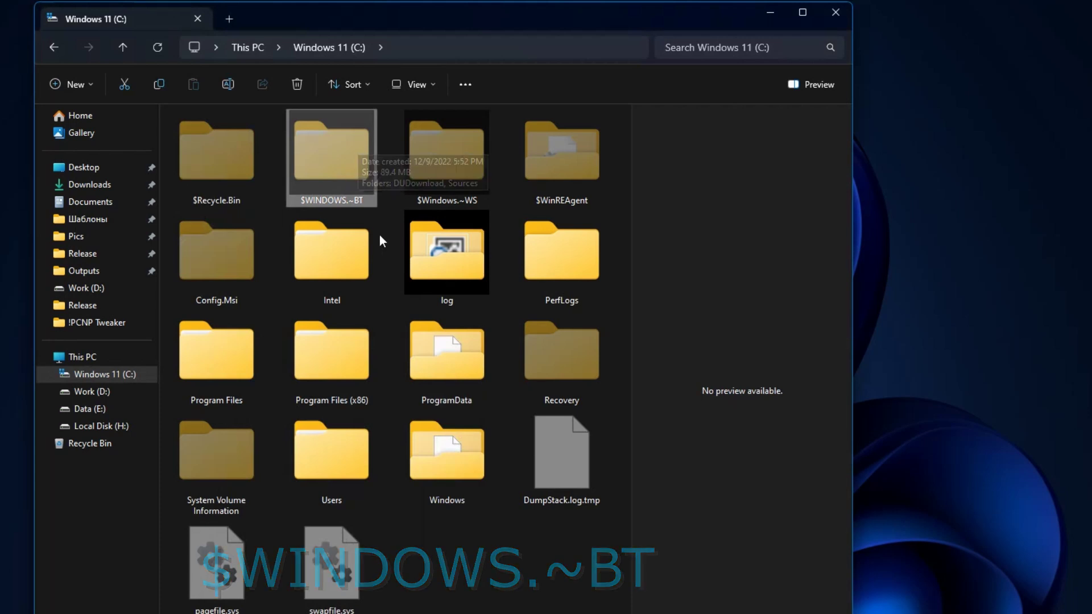
pyautogui.doubleClick(336, 165)
pyautogui.doubleClick(224, 148)
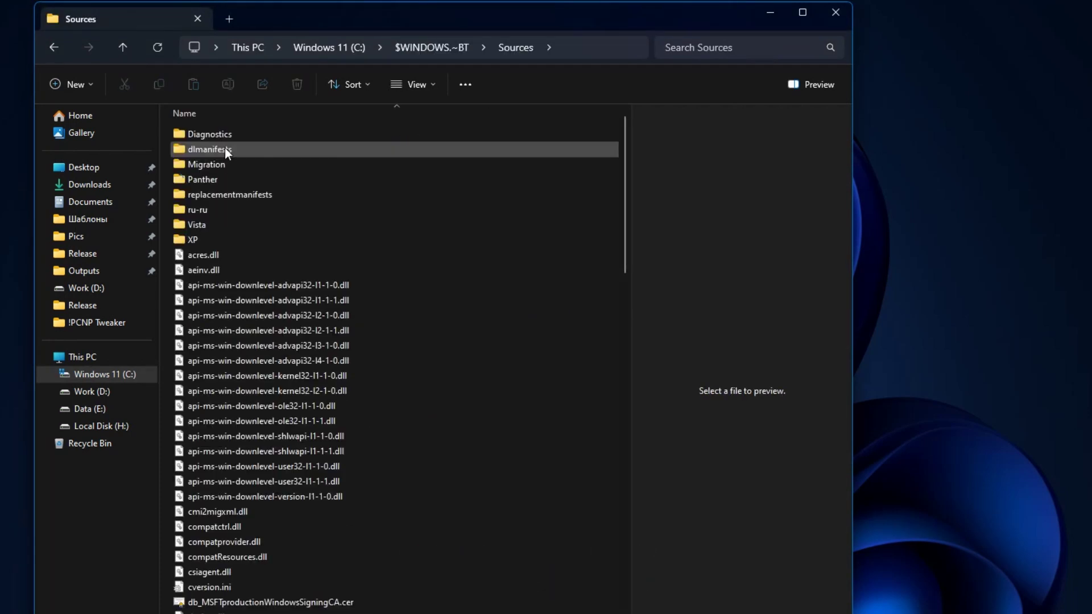
pyautogui.click(119, 47)
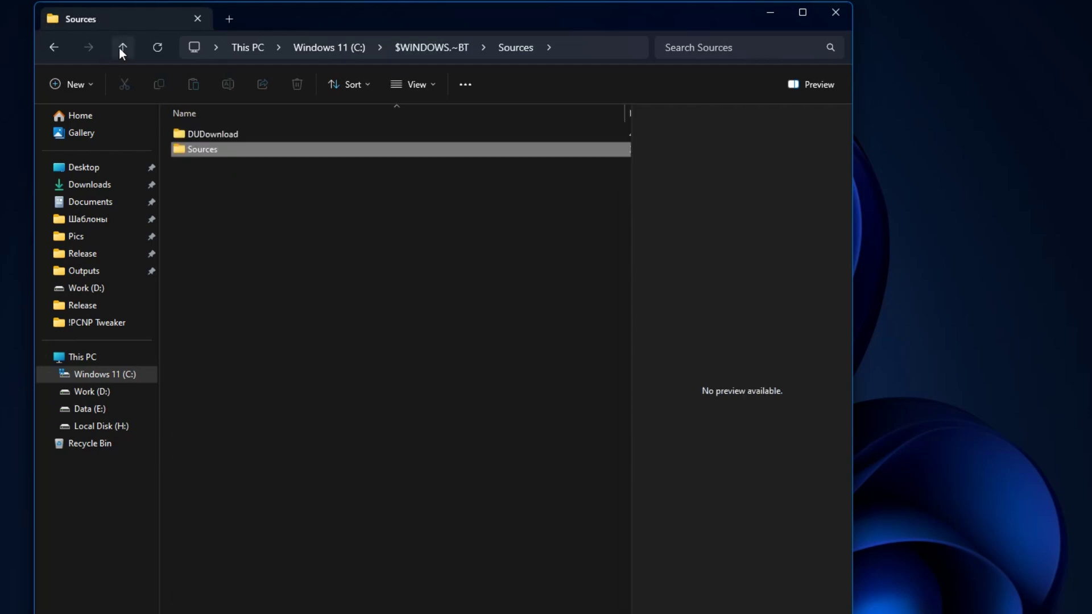
pyautogui.doubleClick(200, 134)
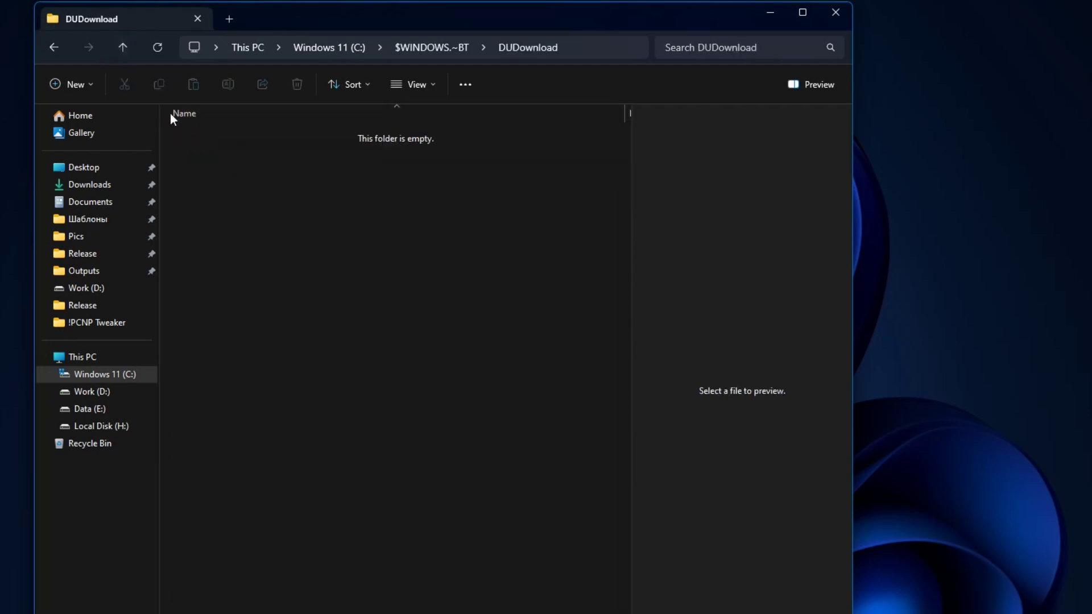
pyautogui.click(128, 51)
pyautogui.click(128, 51)
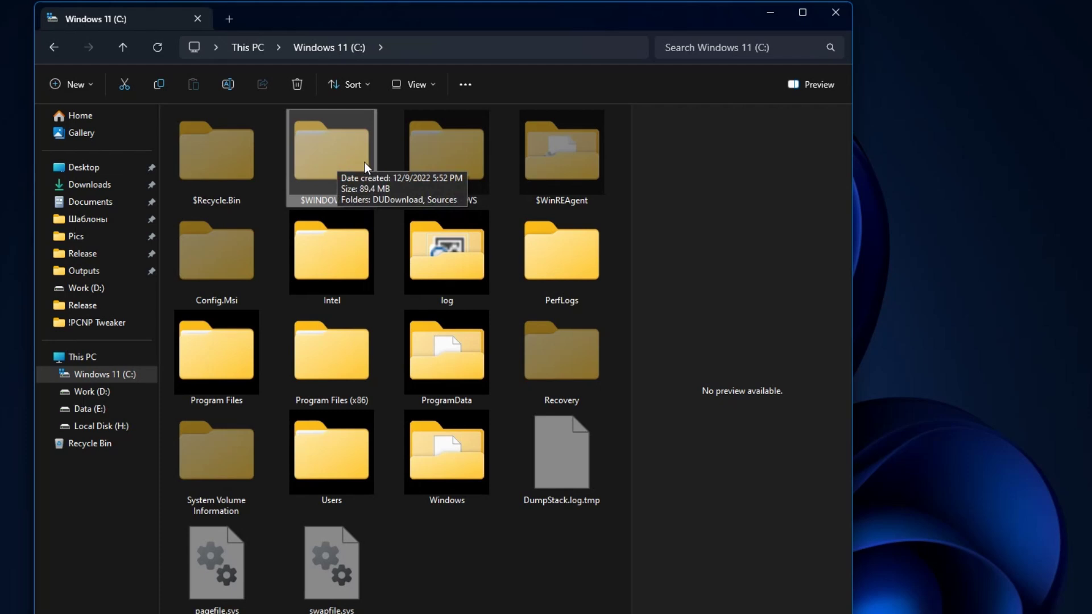
pyautogui.click(388, 174)
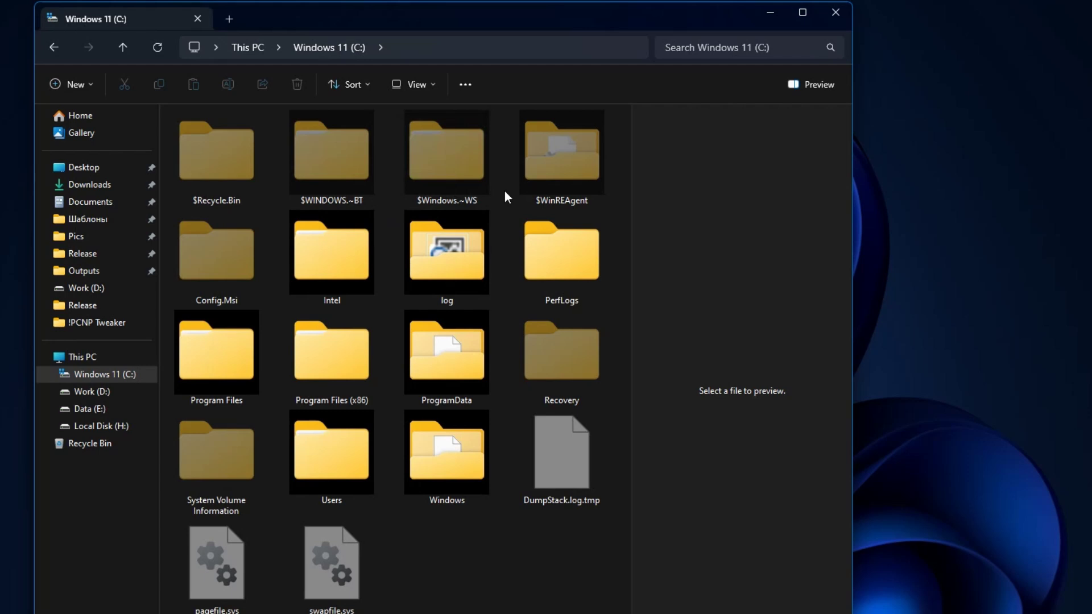
# - From drive C properties, review removable temporary files in Storage settings, then close Settings
pyautogui.rightClick(444, 531)
pyautogui.click(504, 521)
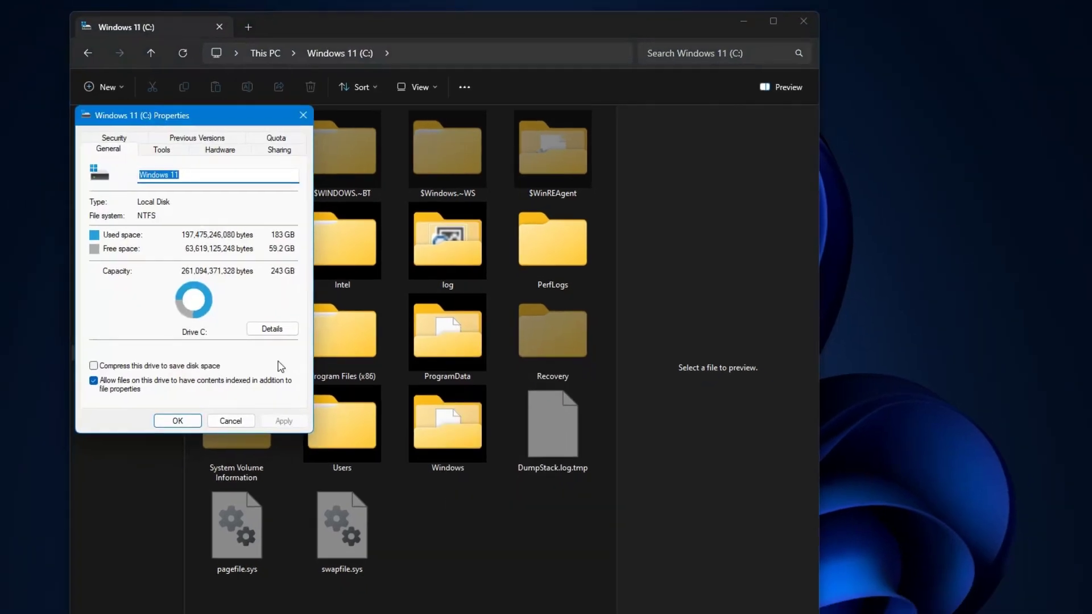
pyautogui.click(272, 329)
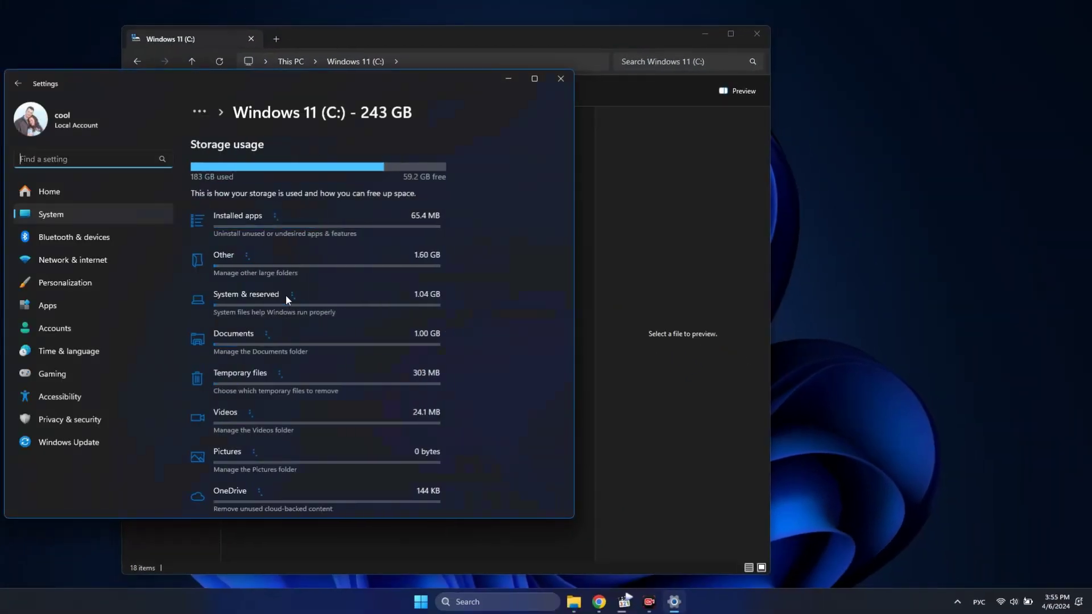
pyautogui.click(251, 378)
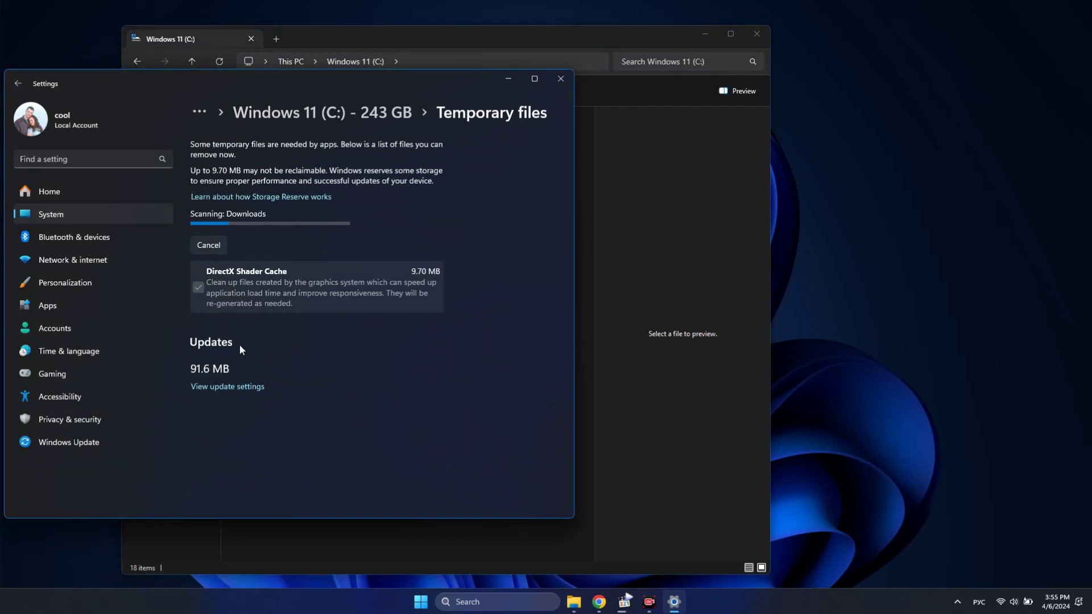
pyautogui.scroll(-3, 261, 329)
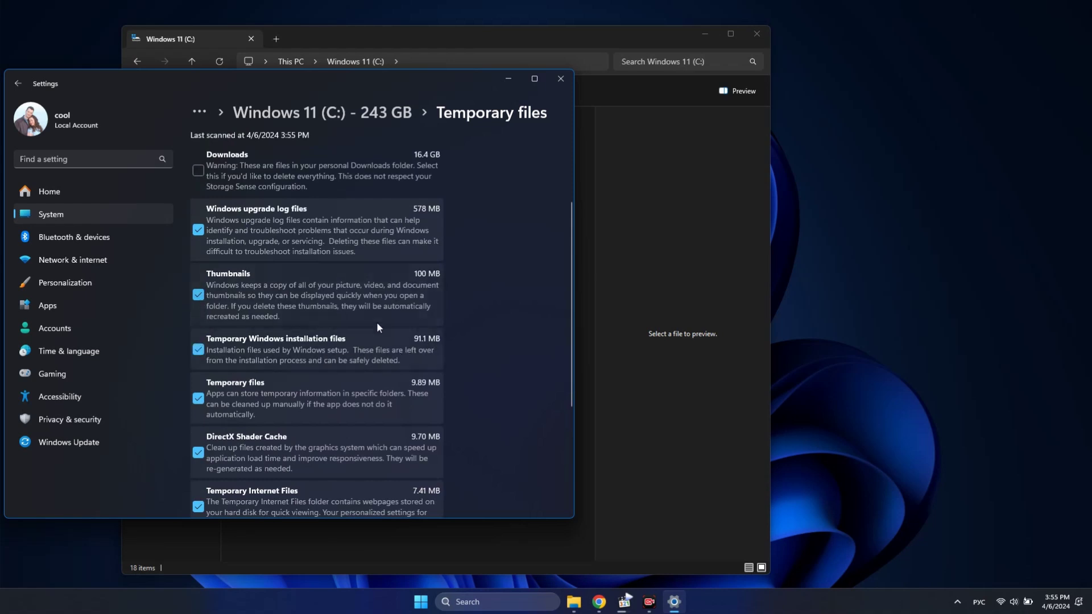
pyautogui.scroll(-5, 377, 324)
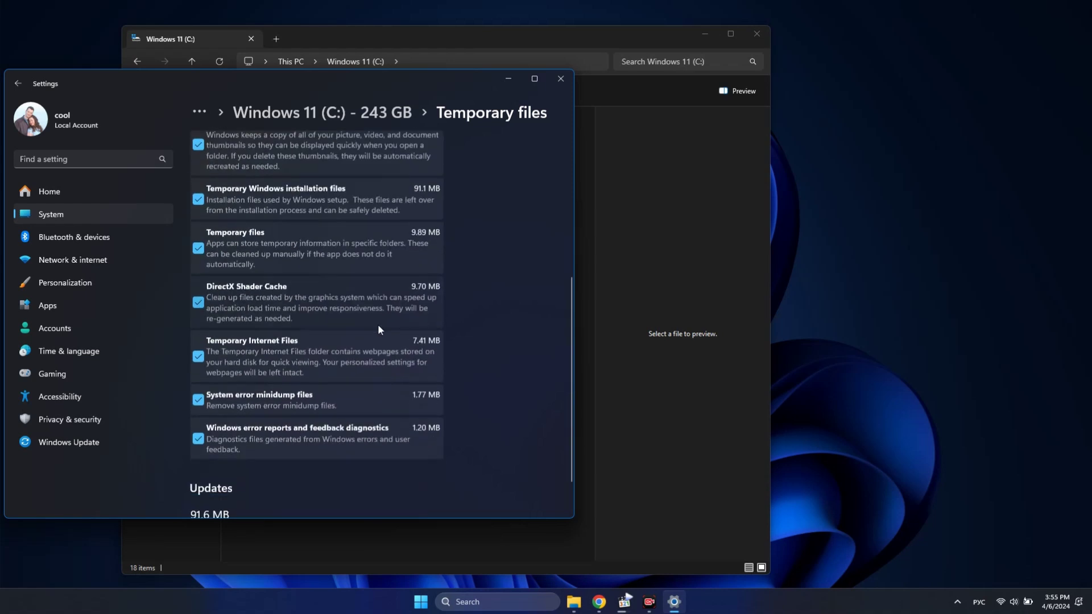
pyautogui.click(554, 80)
pyautogui.click(323, 114)
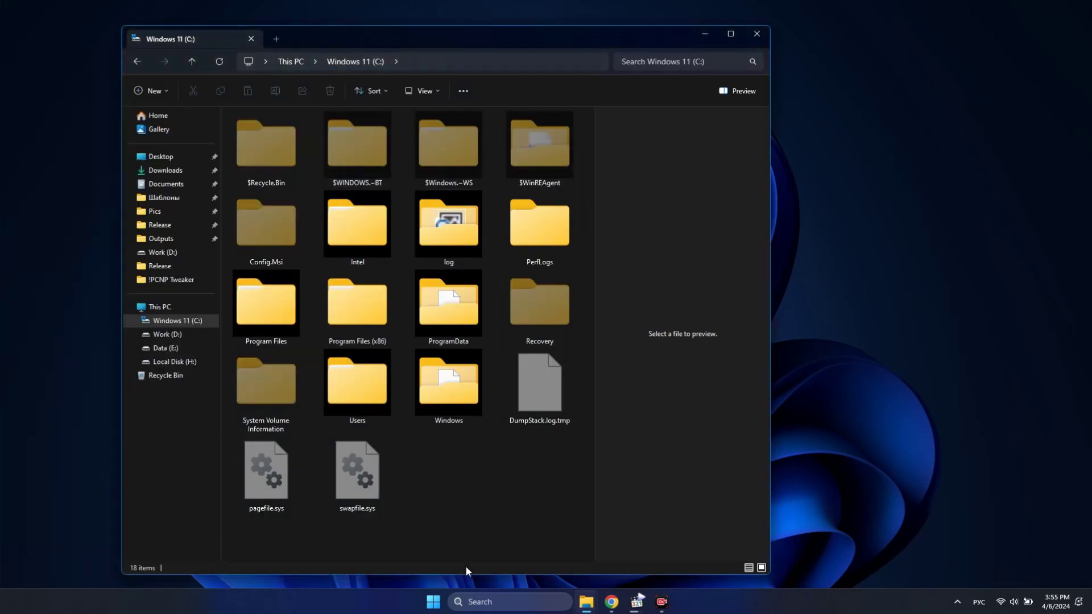
# - Run cleanmgr and scan Windows 11 (C:) including system files
pyautogui.press('super+r')
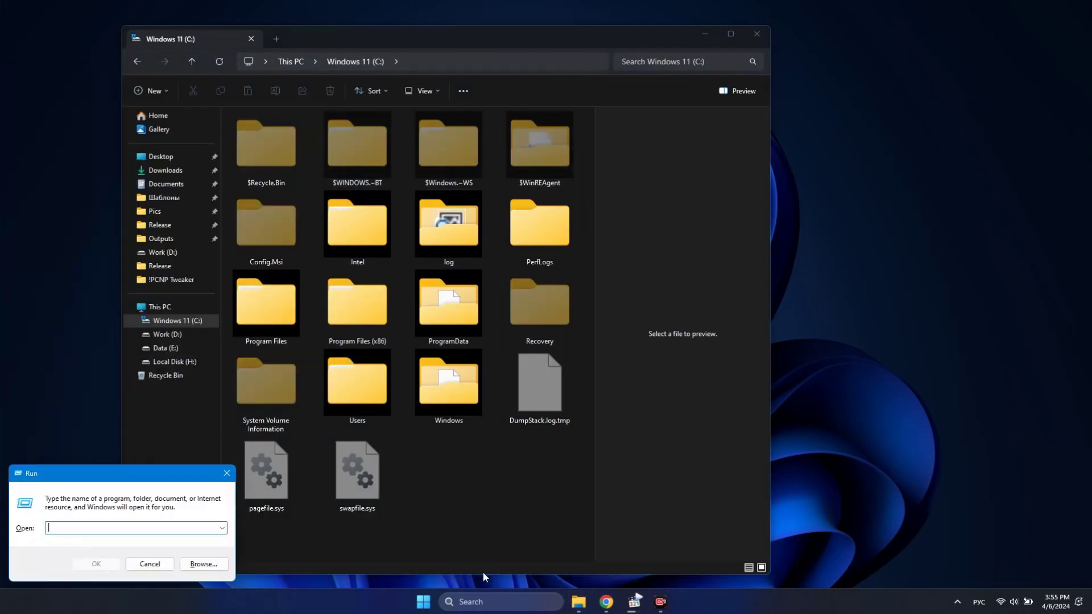
pyautogui.write('сдуф')
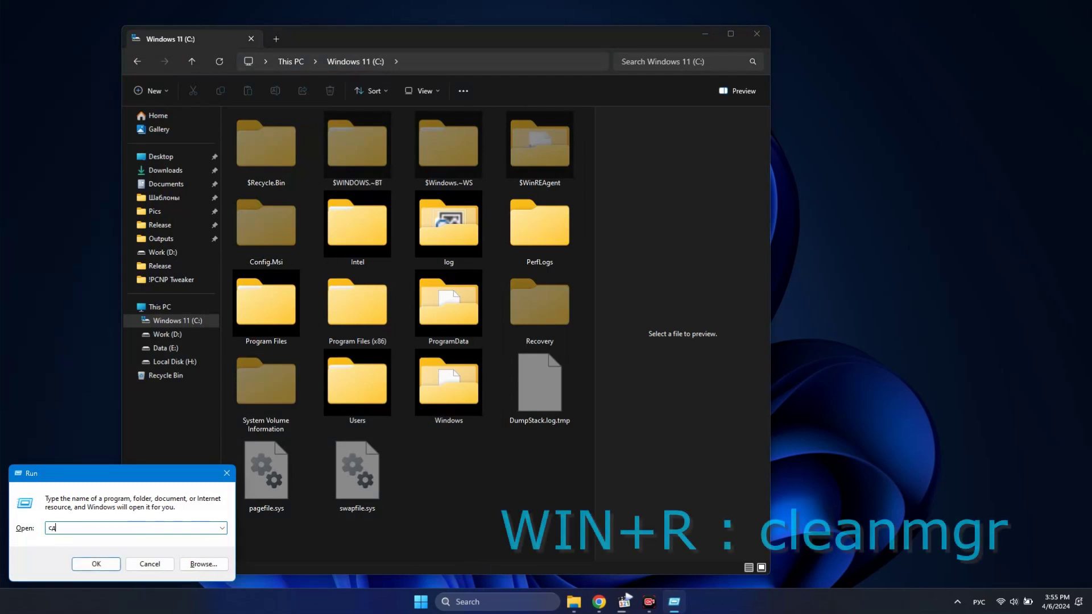
pyautogui.write('leanmgr')
pyautogui.press('Return')
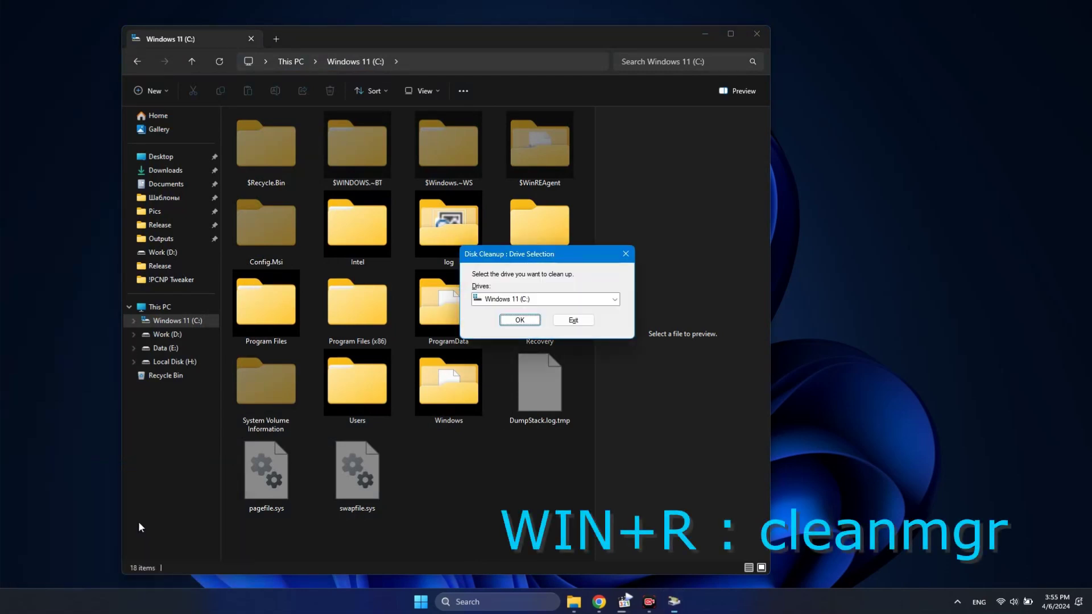
pyautogui.click(519, 320)
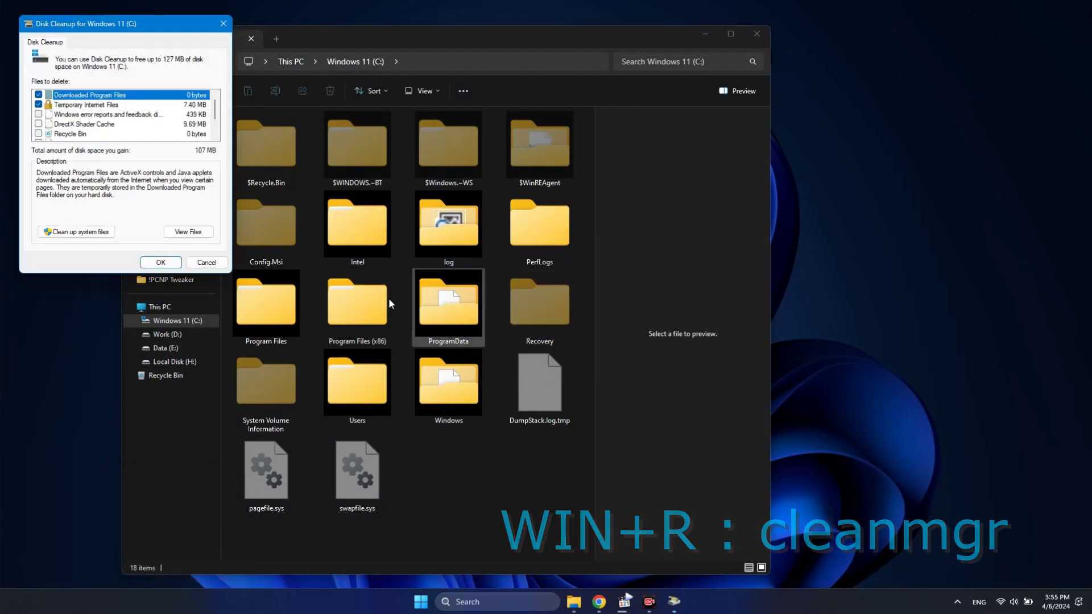
pyautogui.click(102, 233)
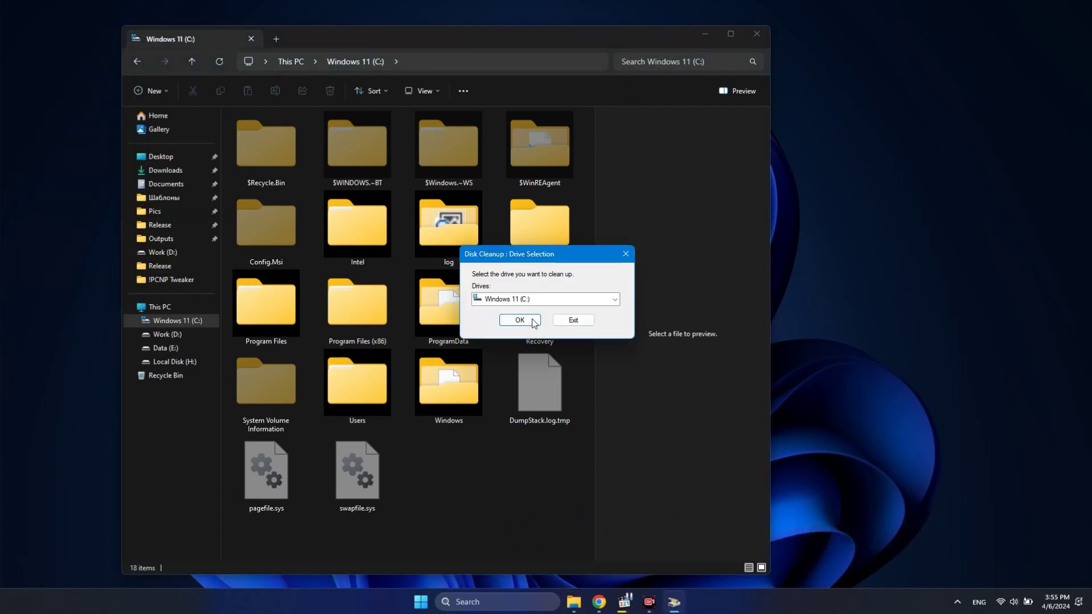
pyautogui.click(520, 320)
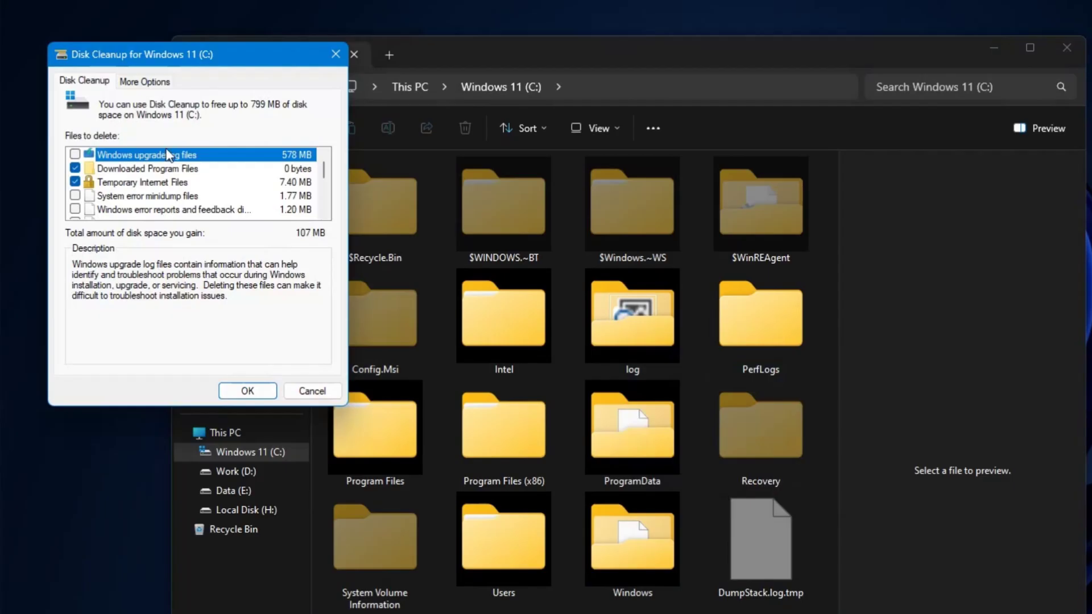
# - Tick Windows upgrade log files and Temporary Windows installation files for removal
pyautogui.click(74, 154)
pyautogui.scroll(-1, 126, 201)
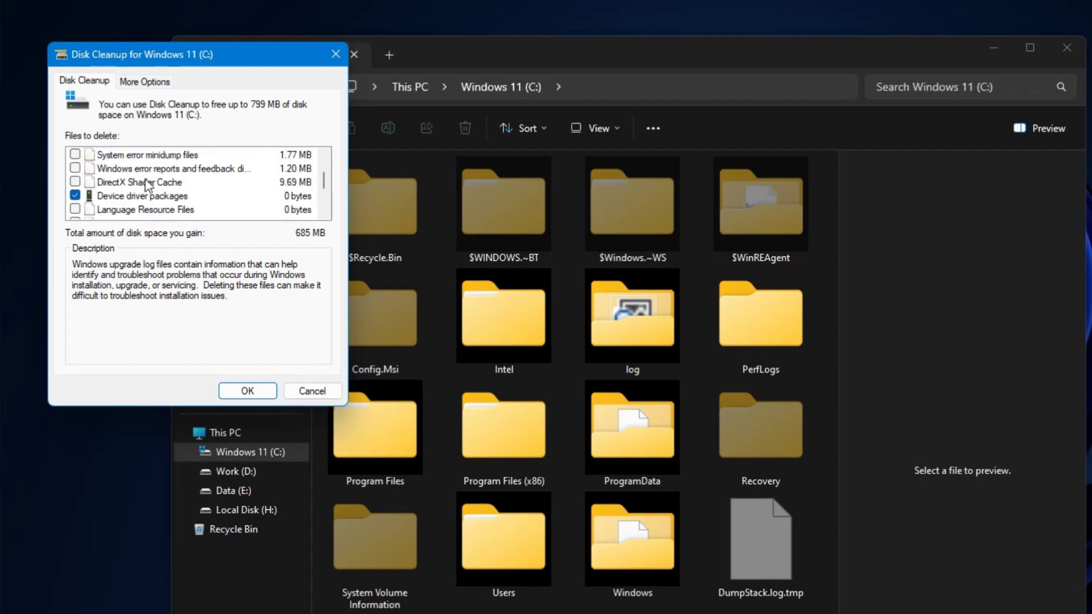
pyautogui.scroll(-1, 127, 191)
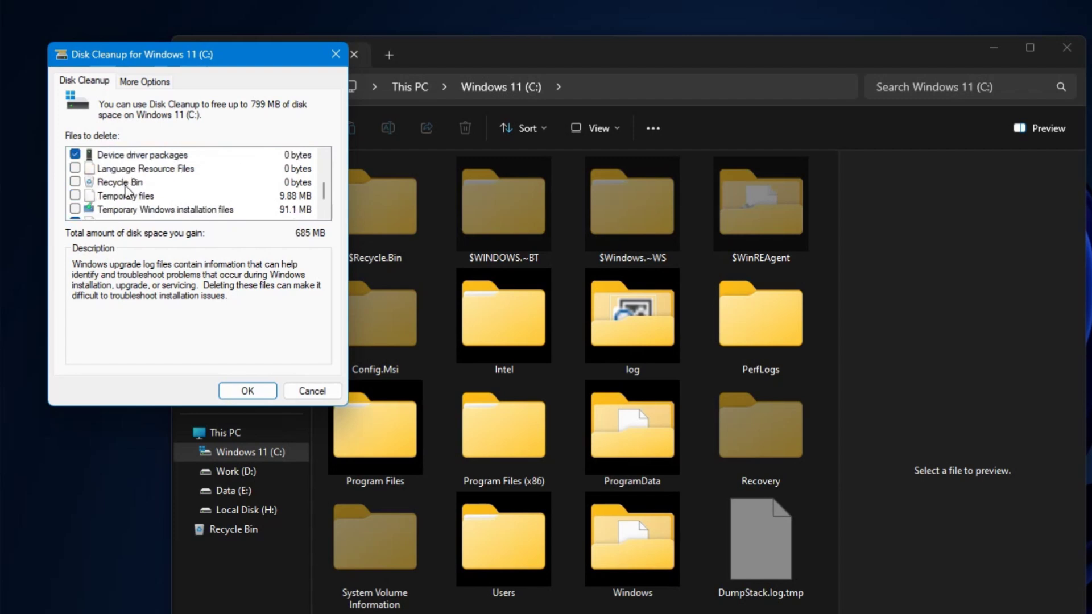
pyautogui.click(75, 209)
# - Cancel Disk Cleanup, decline permanently deleting $WINDOWS.~BT, and minimize File Explorer
pyautogui.click(308, 392)
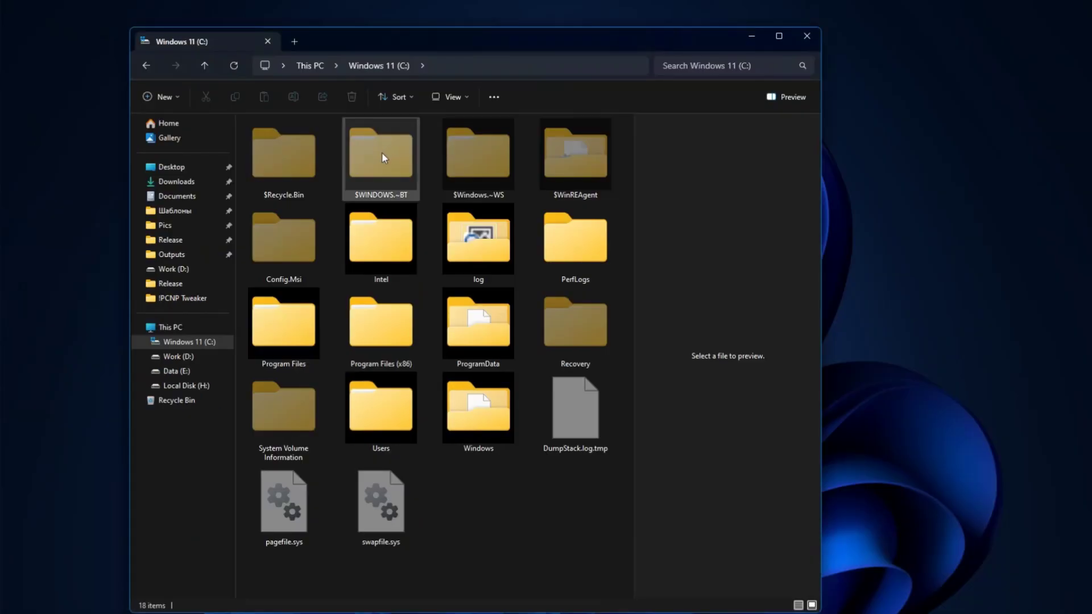
pyautogui.click(391, 159)
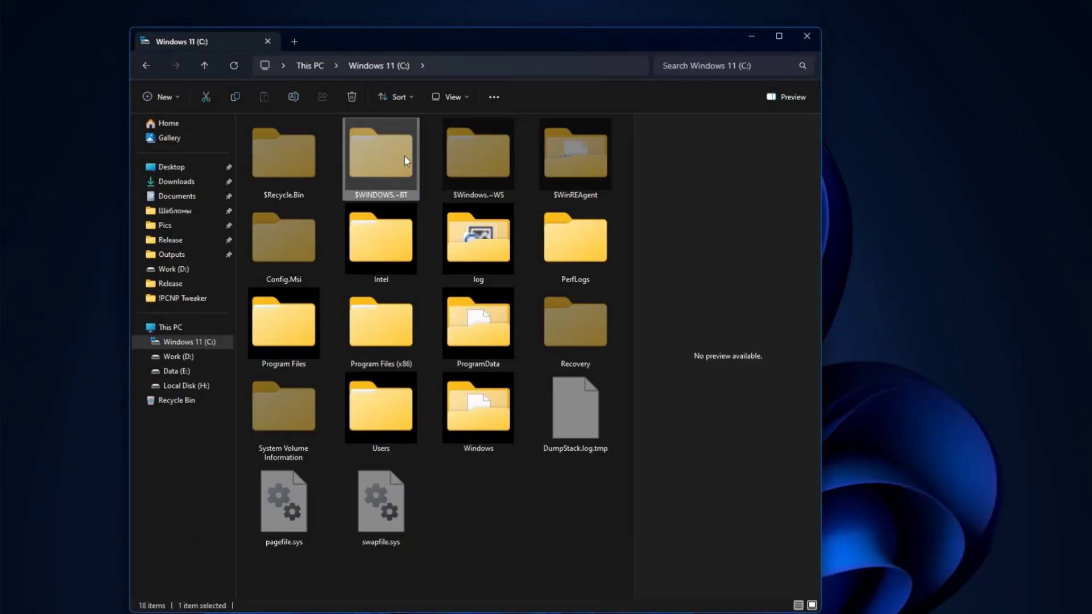
pyautogui.moveTo(397, 162)
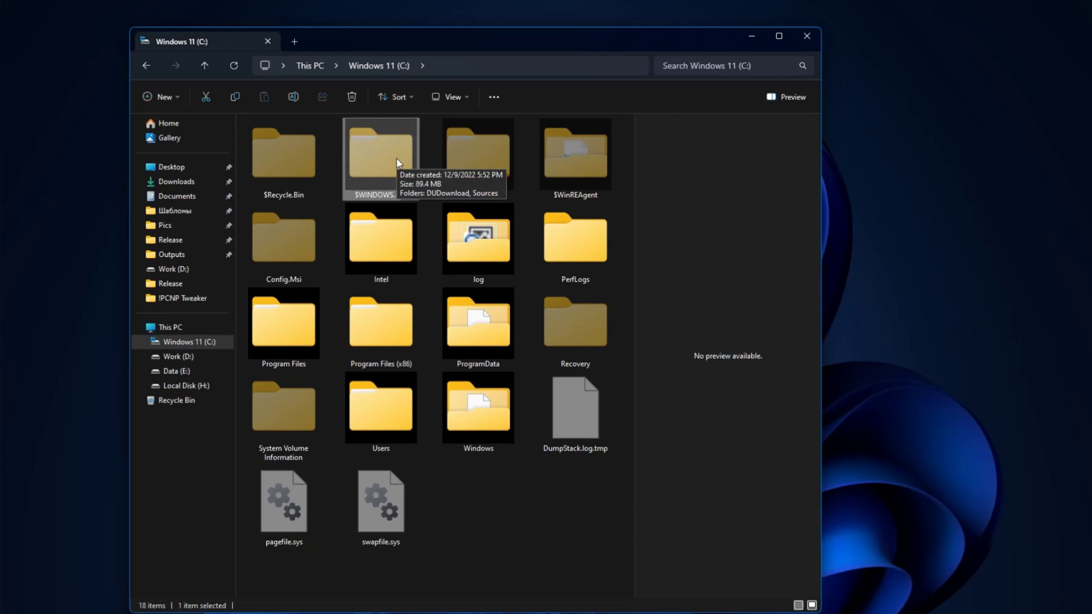
pyautogui.hotkey('shift', 'Delete')
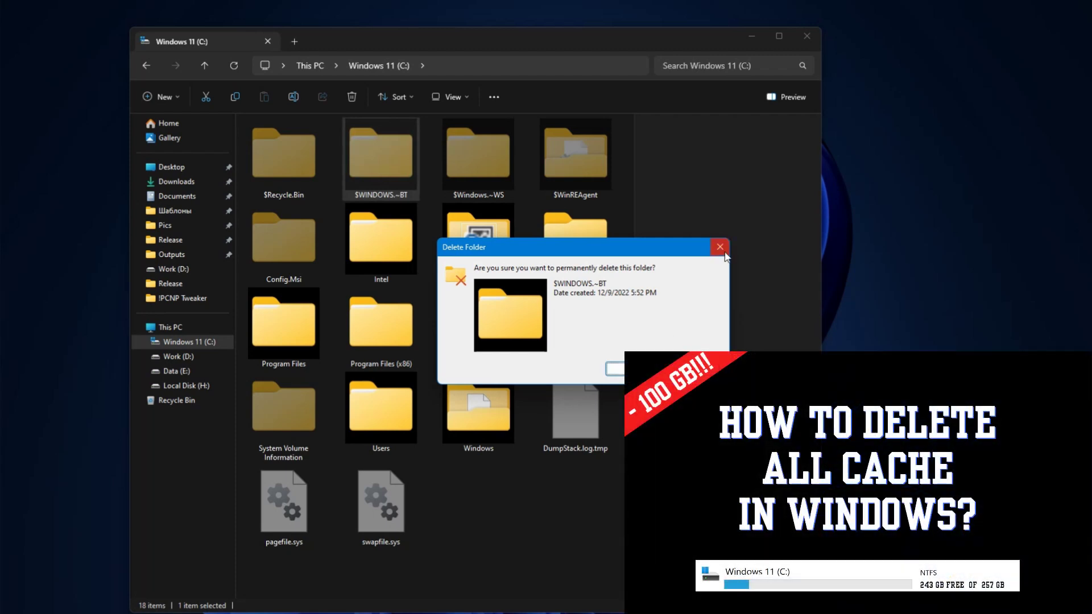
pyautogui.click(720, 248)
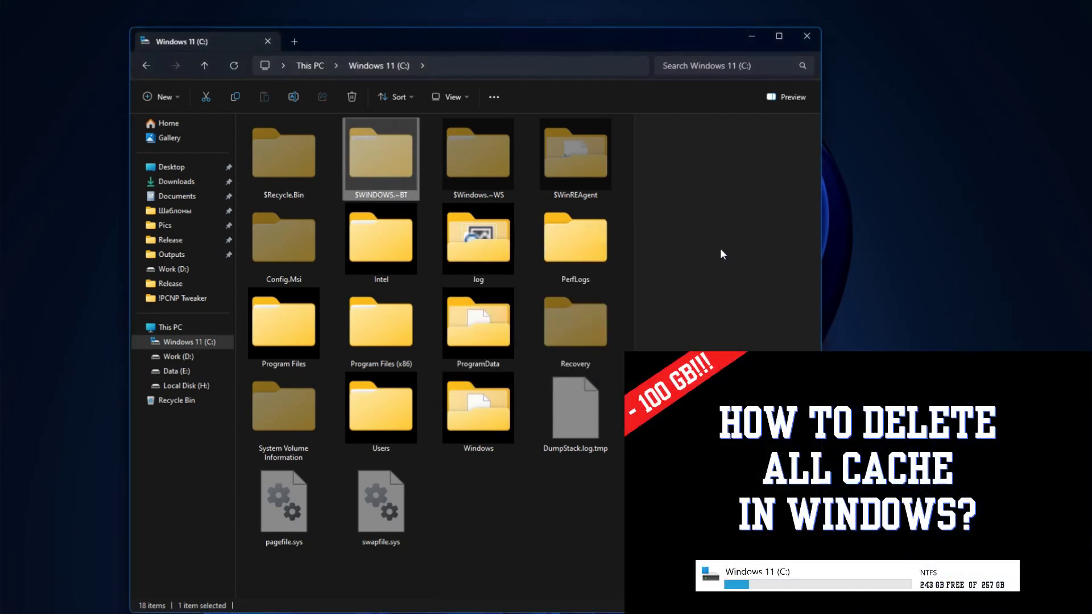
pyautogui.click(754, 37)
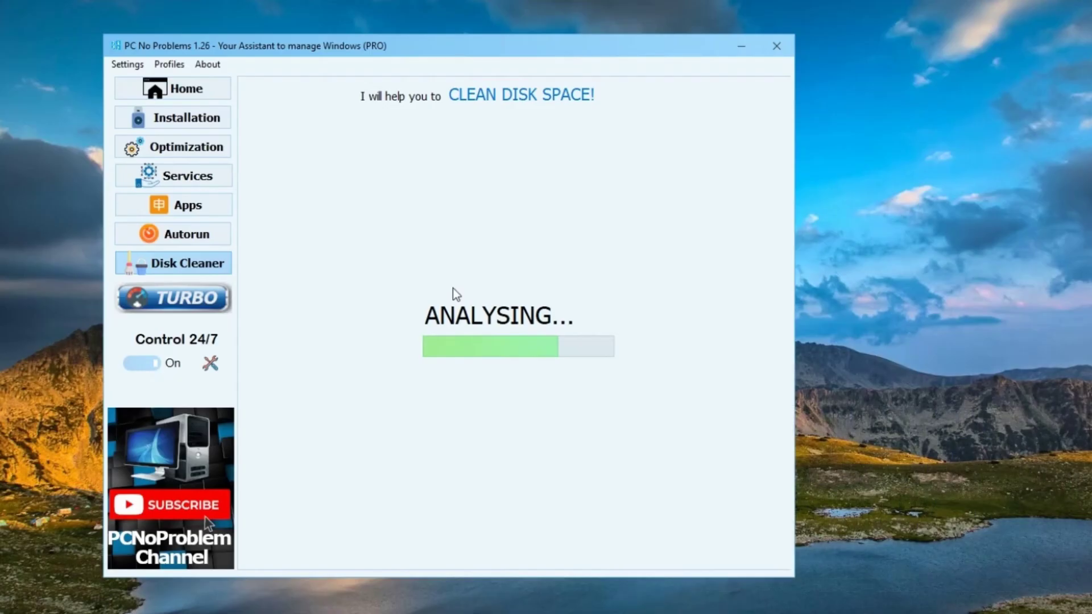
# - Select all found cache entries in Disk Cleaner and delete them, freeing 3434 Mb
pyautogui.scroll(-12, 455, 171)
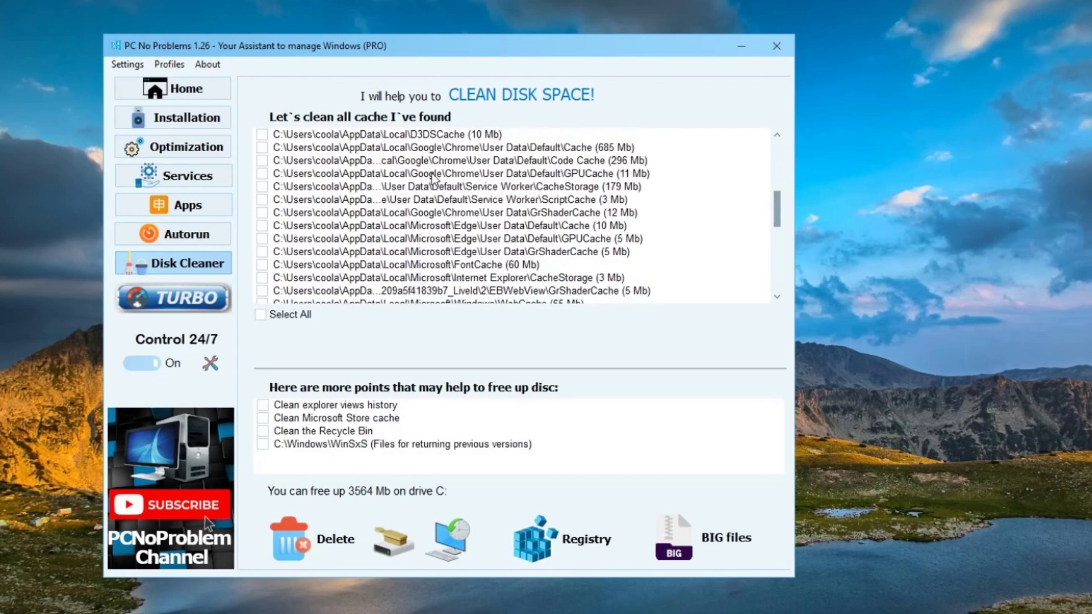
pyautogui.scroll(-8, 460, 202)
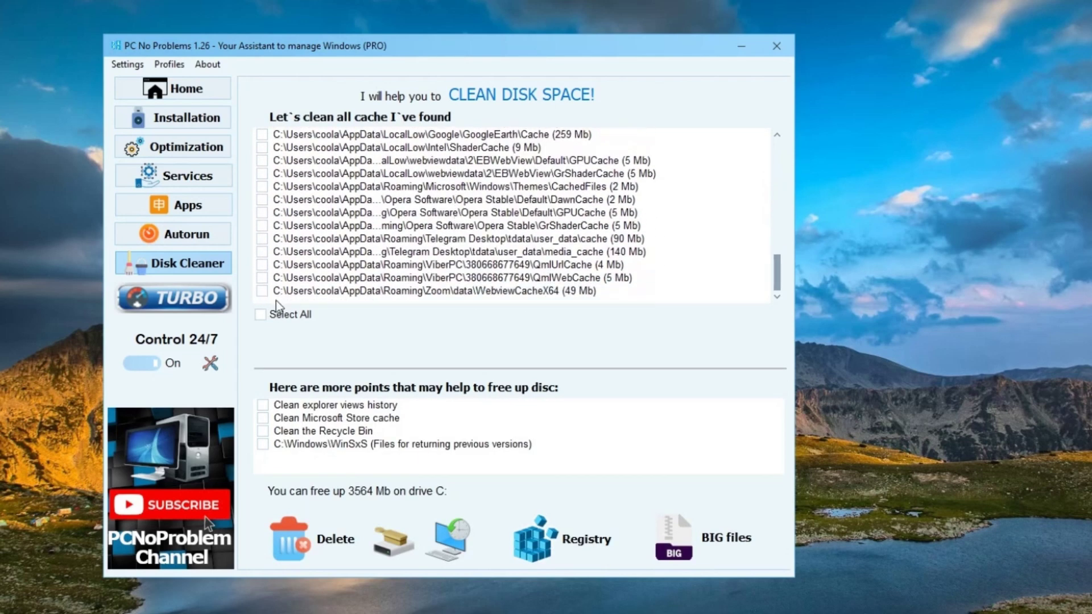
pyautogui.click(261, 315)
pyautogui.click(319, 520)
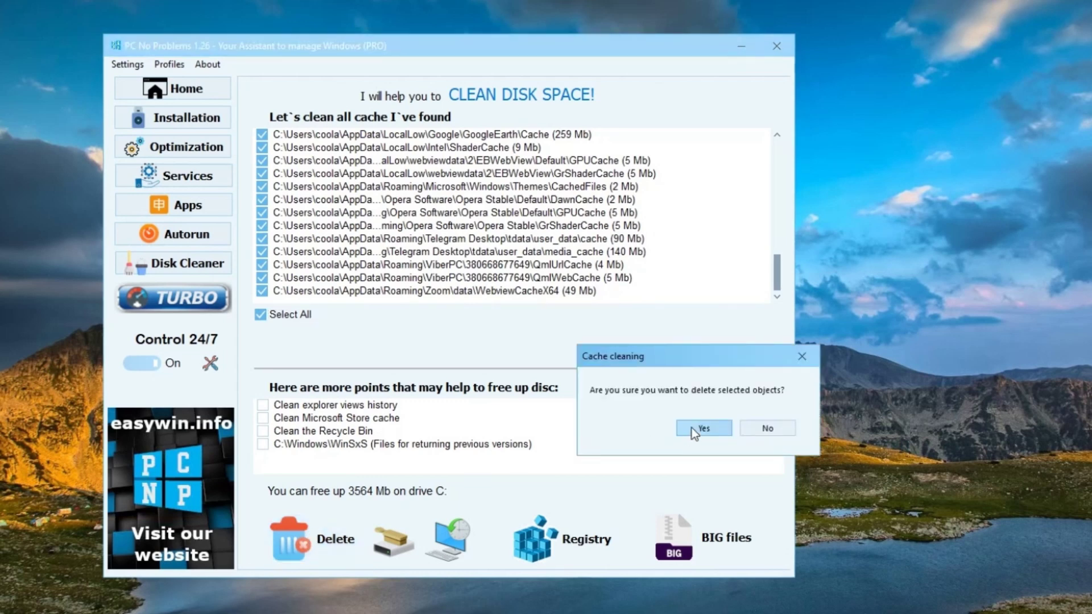
pyautogui.click(696, 431)
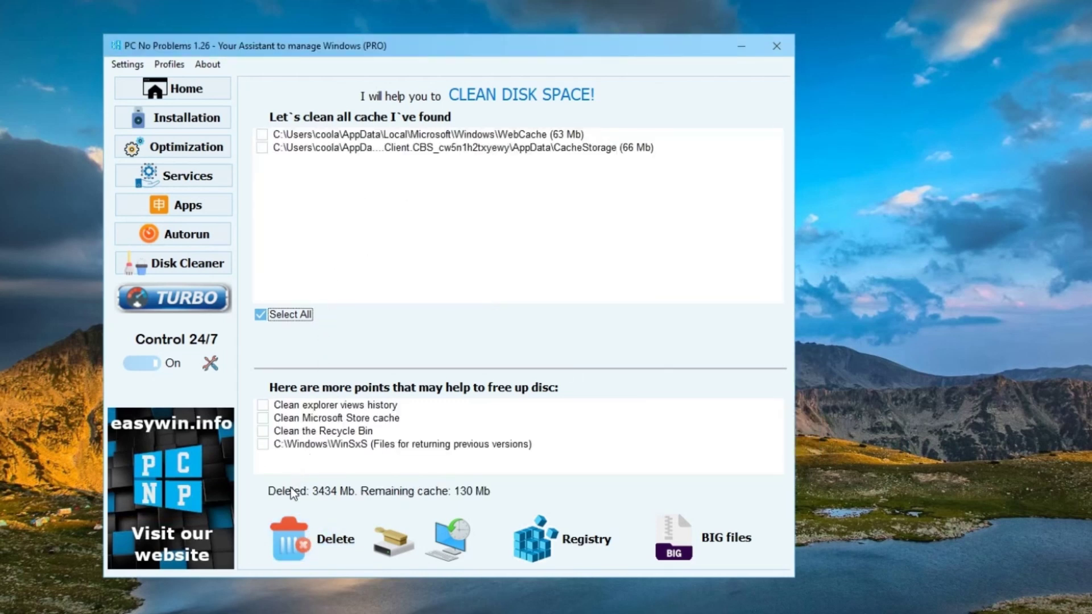
pyautogui.click(560, 537)
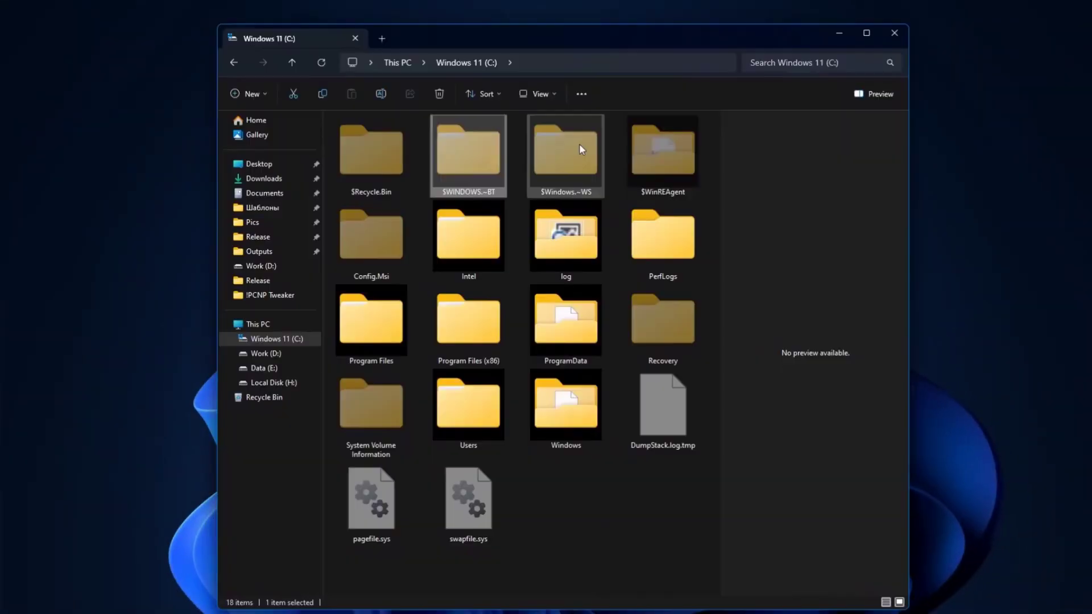
pyautogui.click(576, 147)
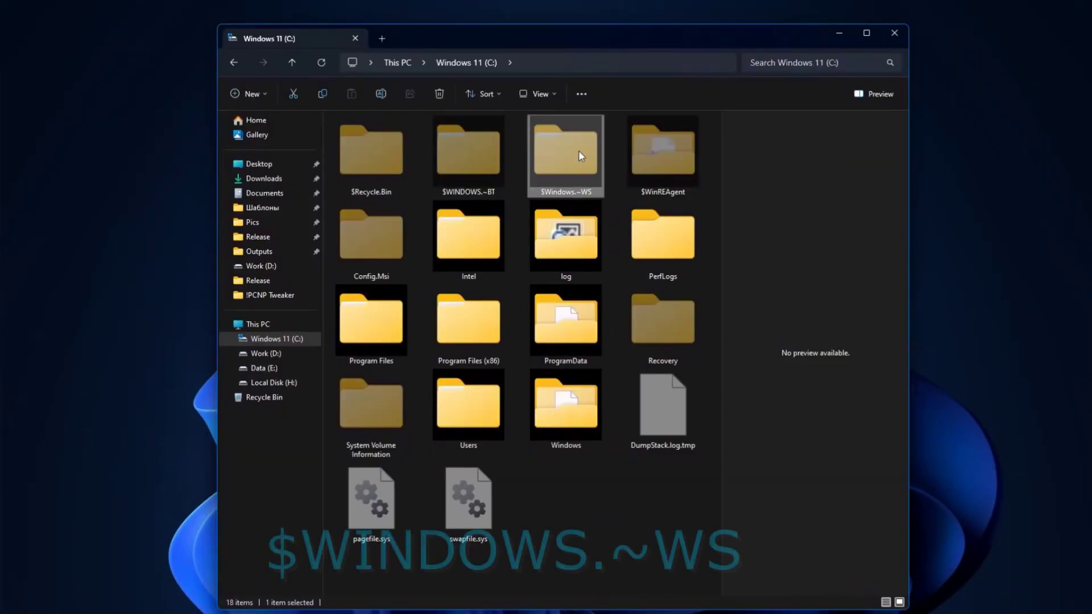
pyautogui.doubleClick(575, 169)
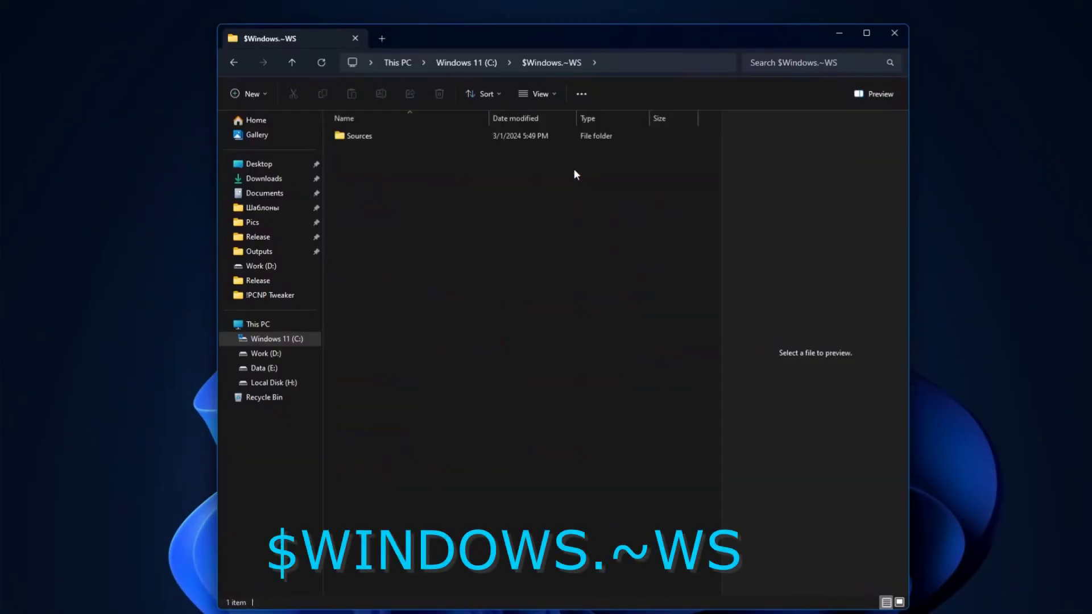
pyautogui.doubleClick(354, 137)
pyautogui.doubleClick(353, 138)
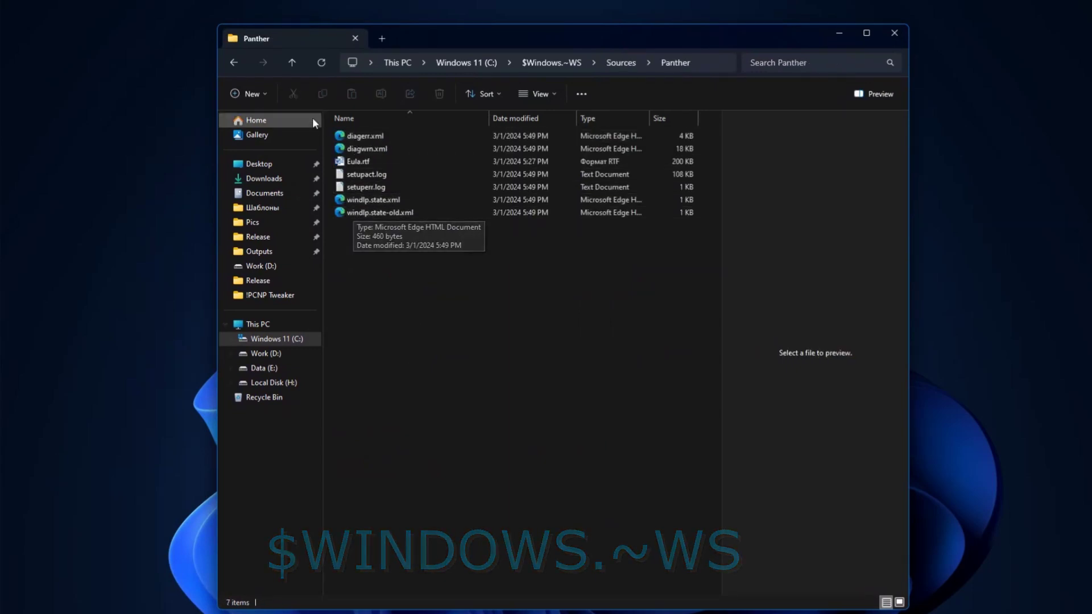
pyautogui.click(294, 64)
pyautogui.click(295, 65)
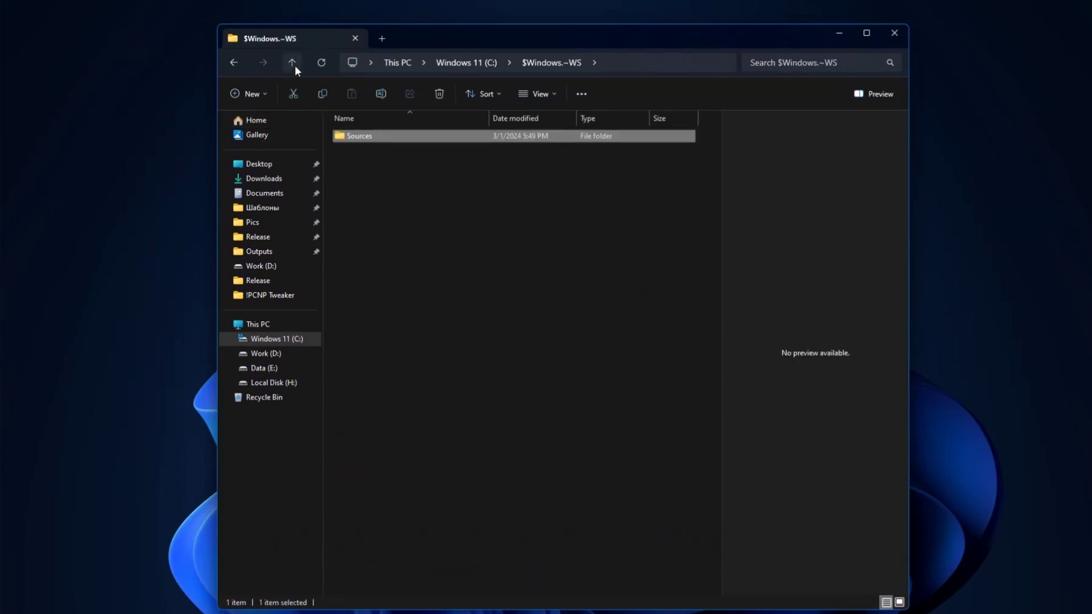
pyautogui.click(294, 65)
pyautogui.moveTo(571, 153)
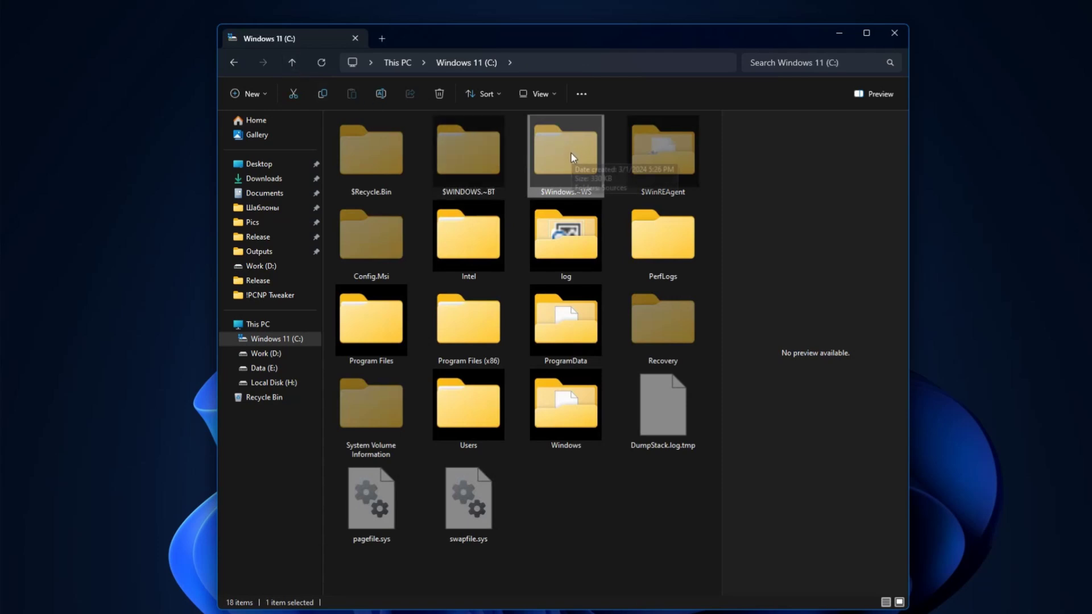
pyautogui.click(609, 203)
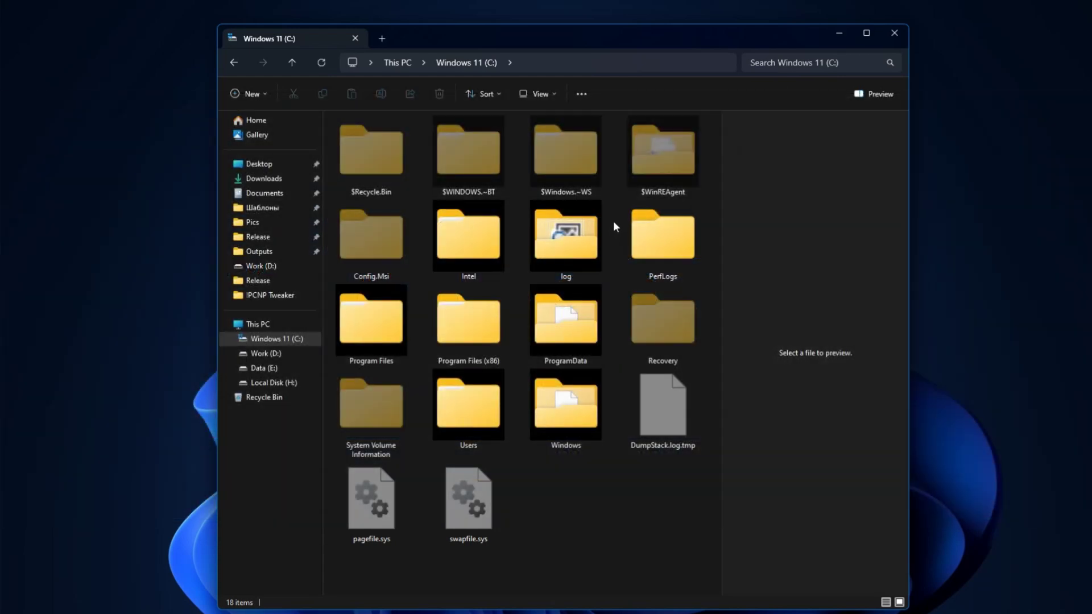
# - Open the advanced security settings of $Windows.~WS and begin changing its owner
pyautogui.click(580, 164)
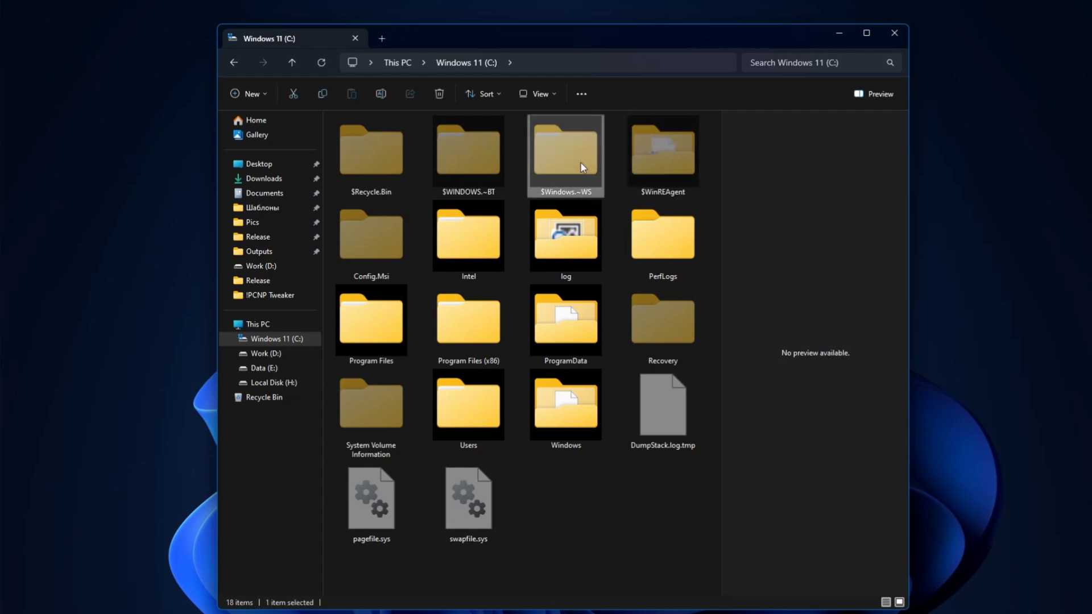
pyautogui.rightClick(566, 165)
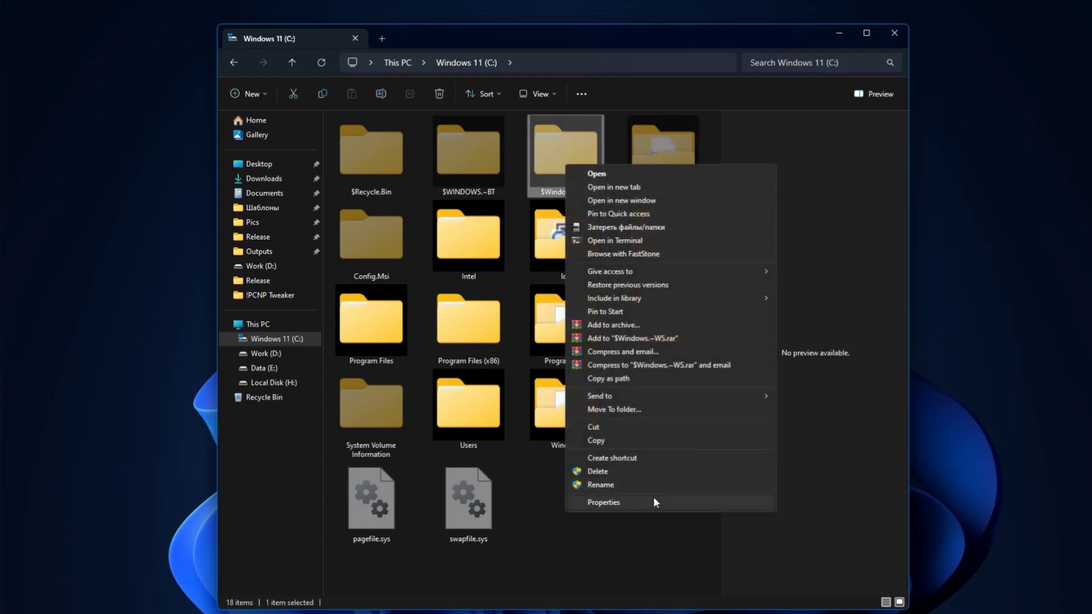
pyautogui.click(654, 502)
pyautogui.click(649, 194)
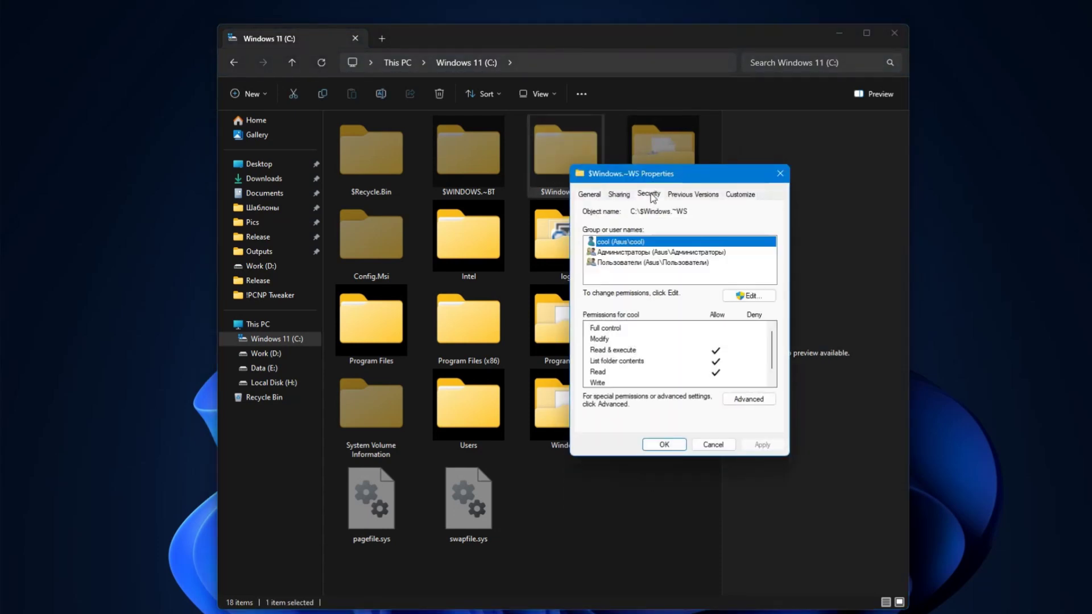
pyautogui.click(746, 398)
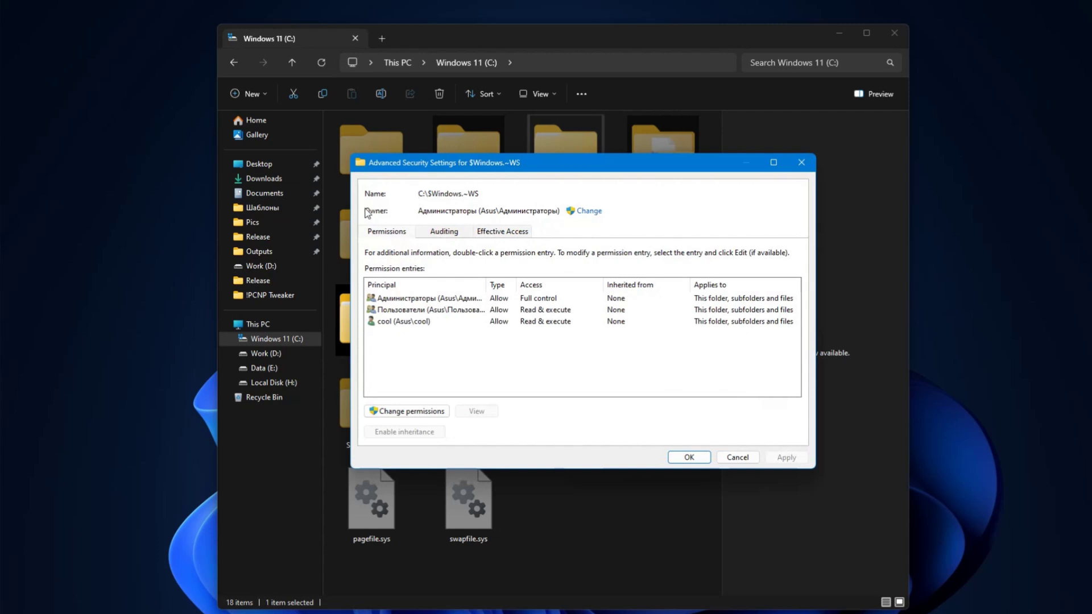
pyautogui.click(589, 212)
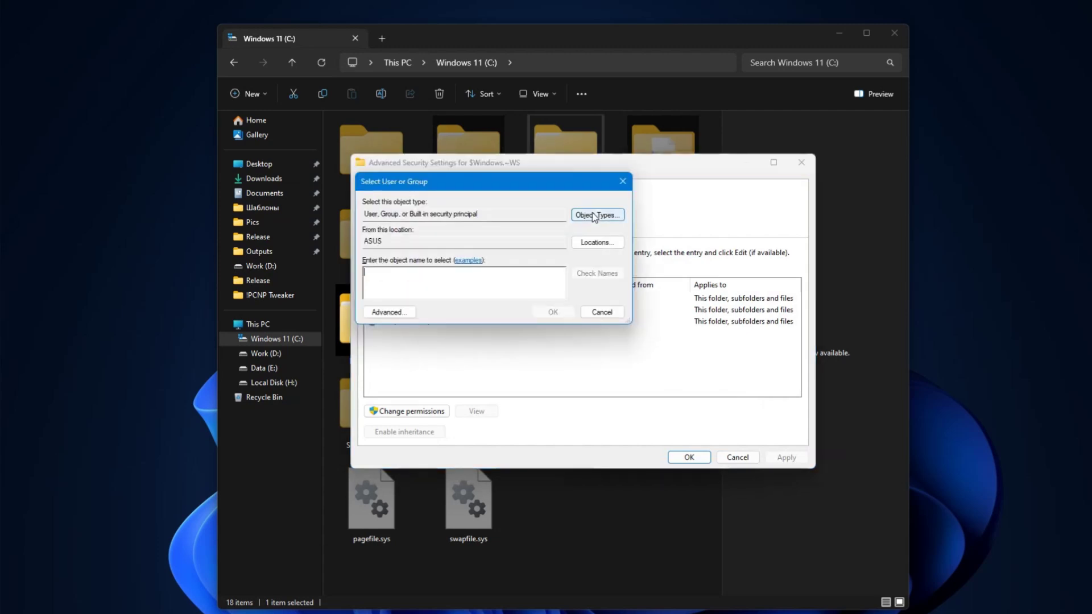
# - Set Администратор as owner, replacing the owner on all subcontainers and objects
pyautogui.click(407, 313)
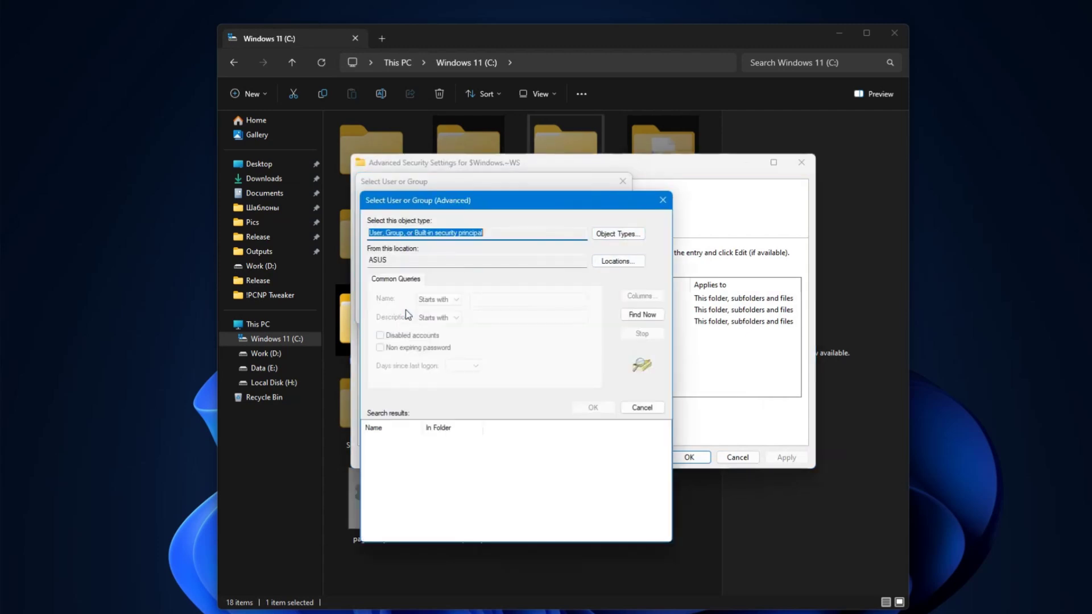
pyautogui.click(649, 316)
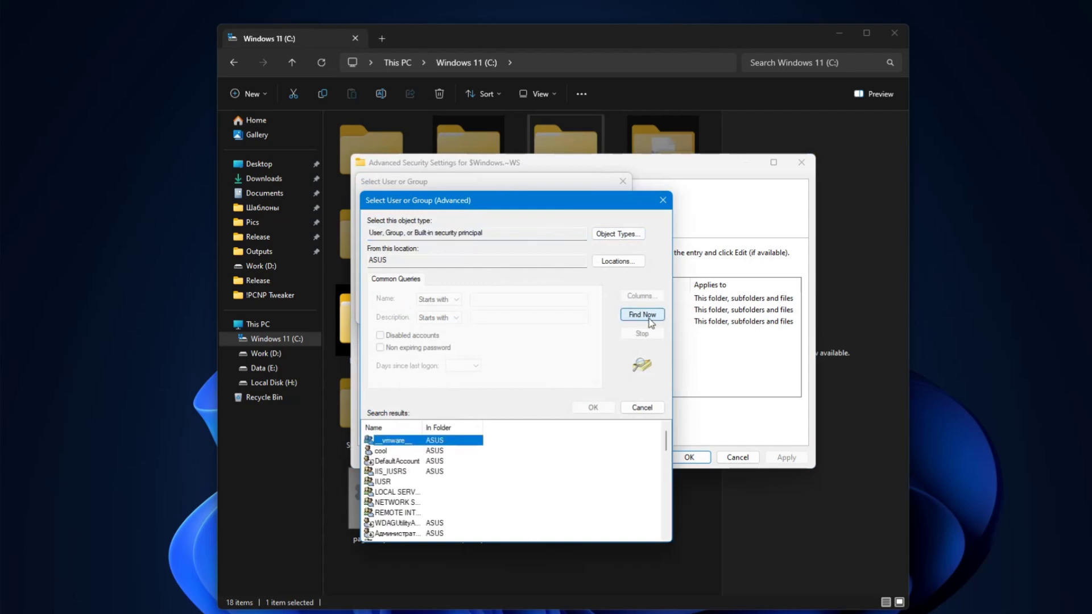
pyautogui.scroll(-2, 396, 474)
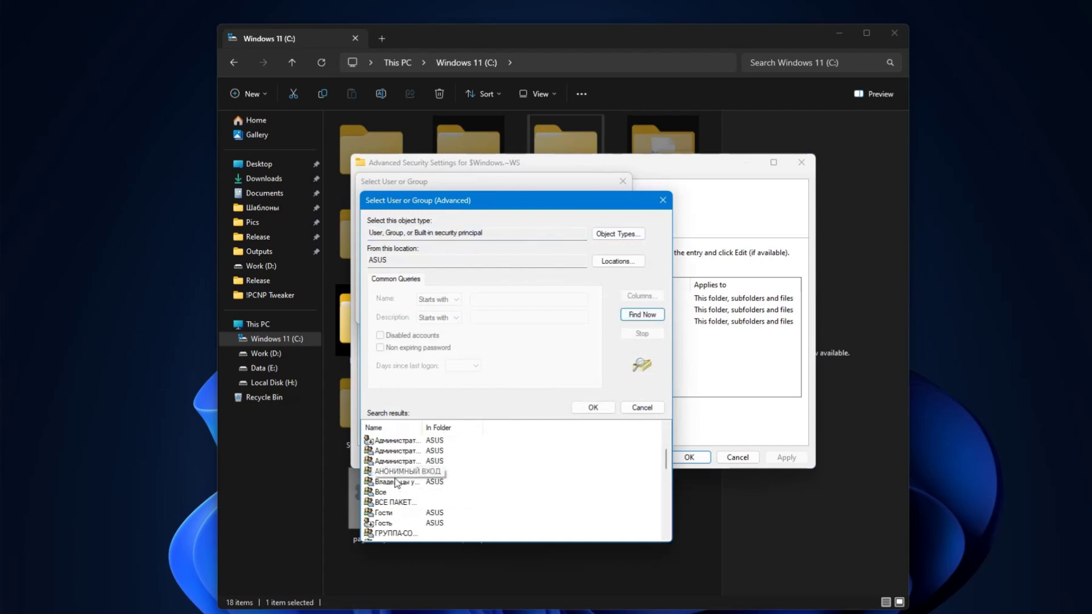
pyautogui.moveTo(421, 428); pyautogui.dragTo(496, 427)
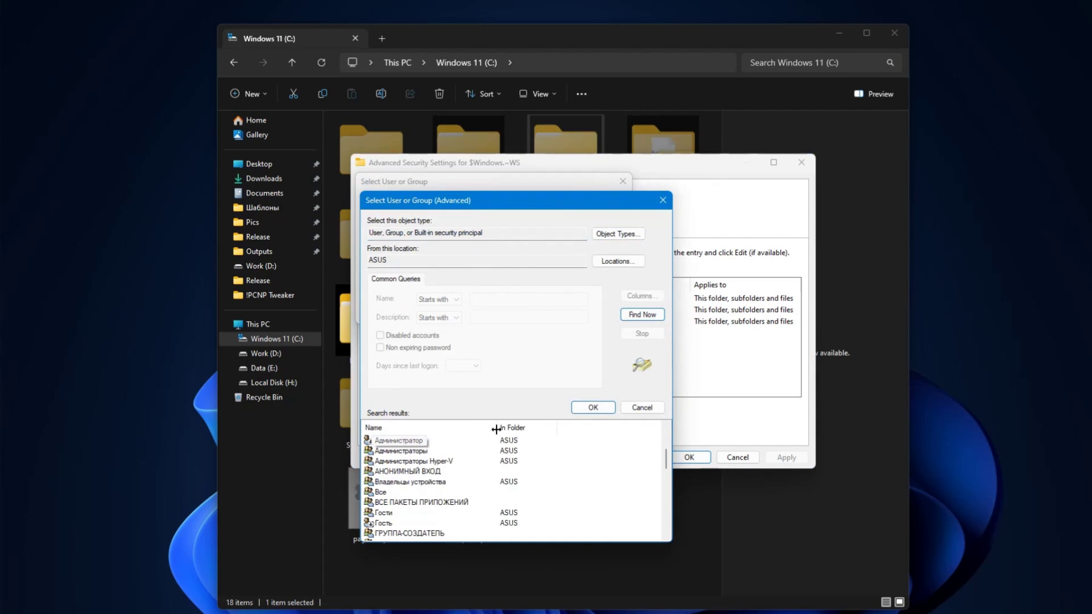
pyautogui.click(415, 441)
pyautogui.click(592, 407)
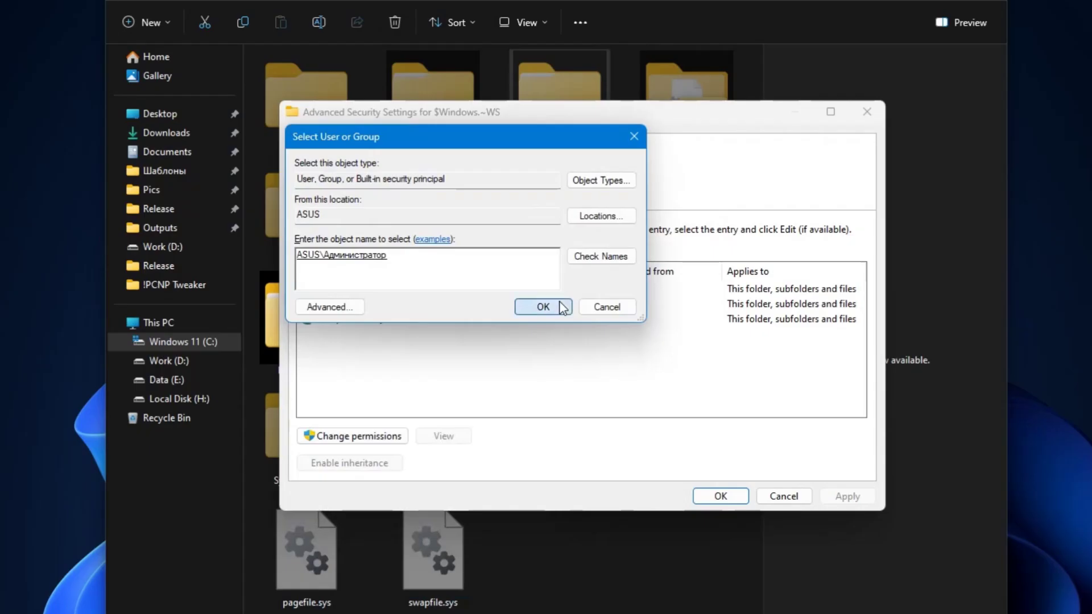
pyautogui.click(557, 313)
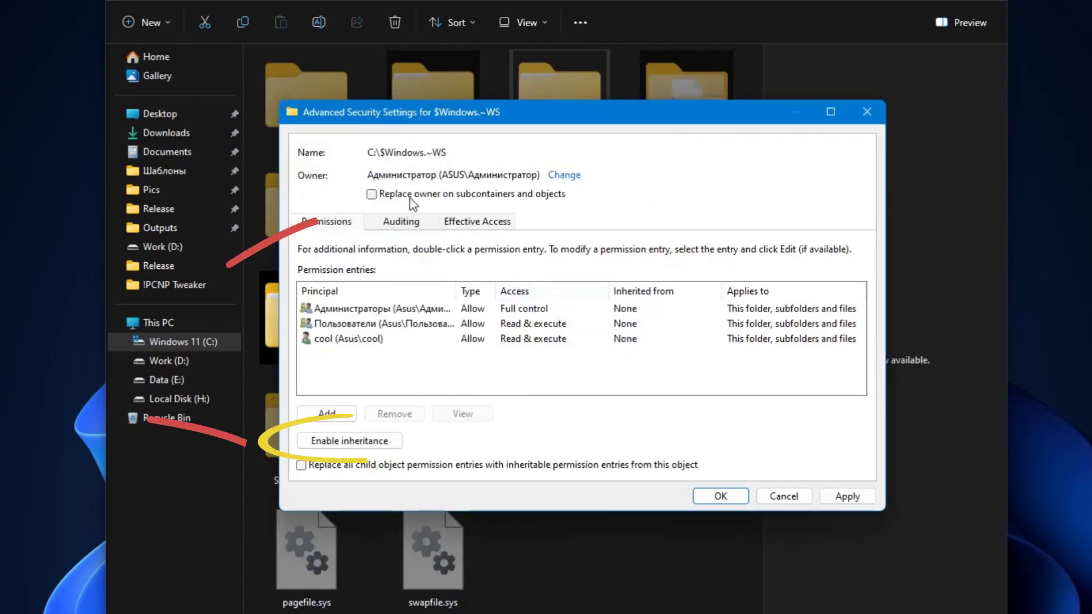
pyautogui.click(372, 194)
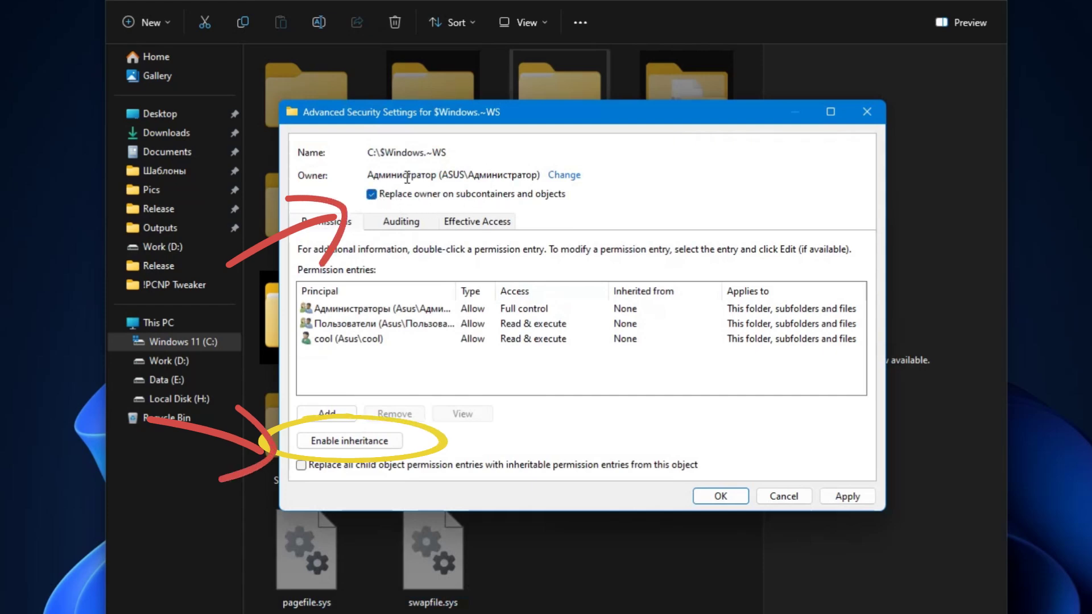
# - Apply the $Windows.~WS ownership, then inspect $WinREAgent's contents and return to C:
pyautogui.click(720, 496)
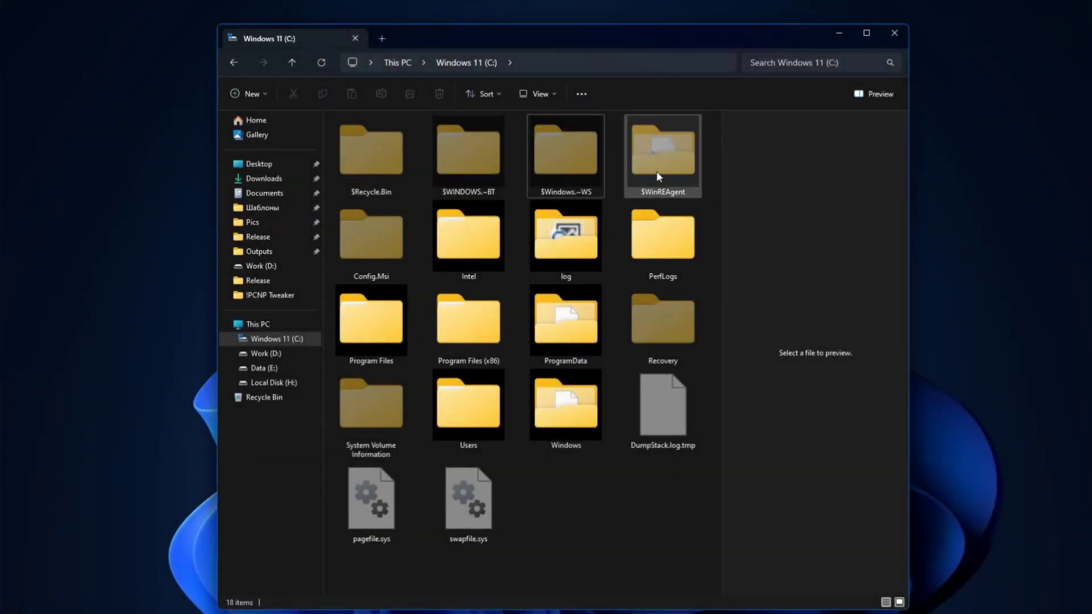
pyautogui.click(681, 119)
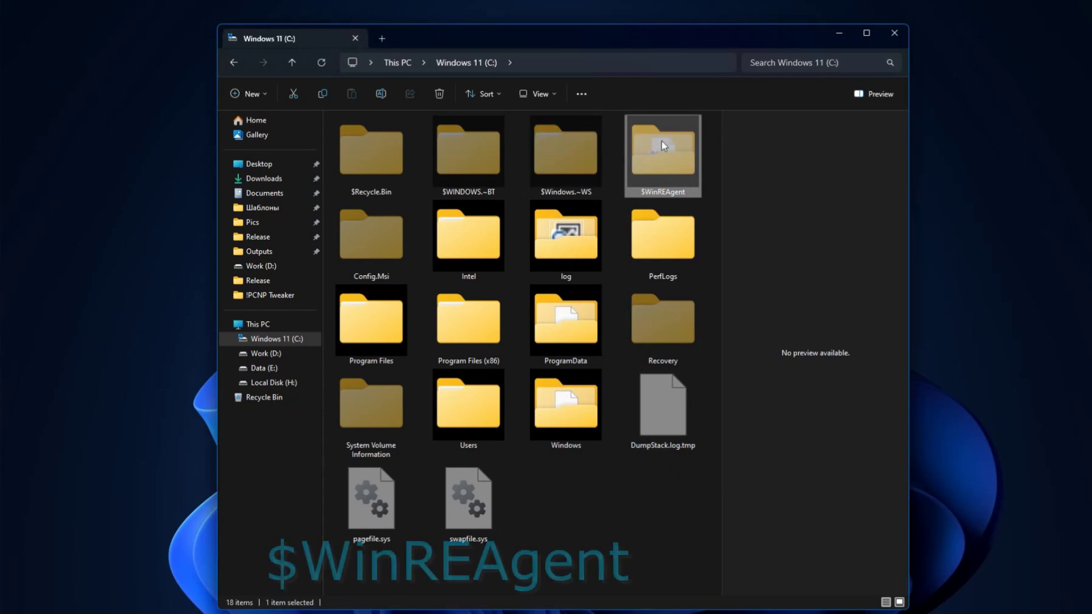
pyautogui.doubleClick(670, 154)
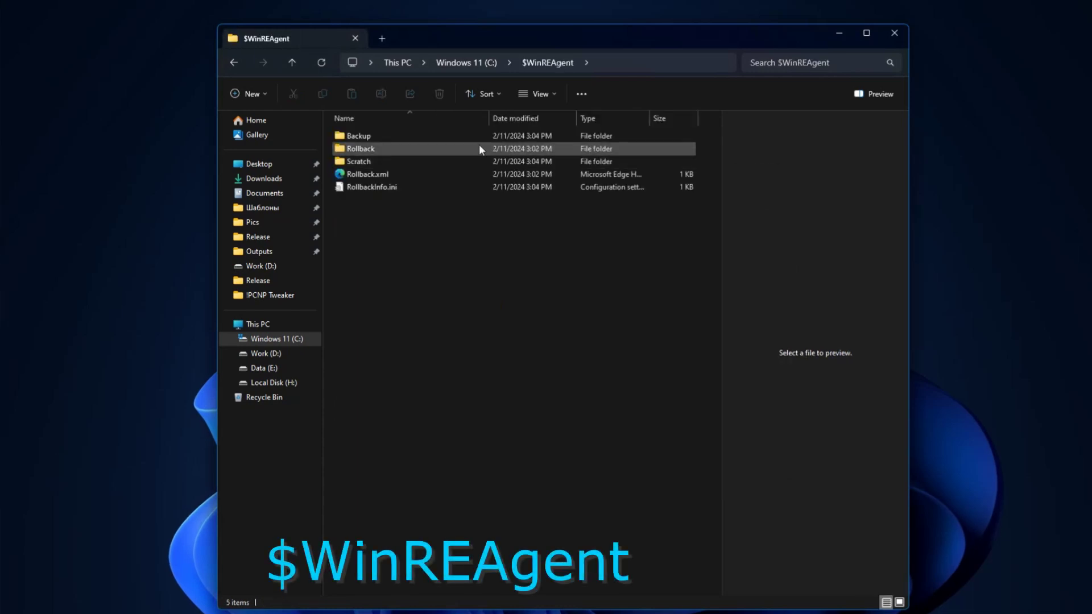
pyautogui.click(288, 65)
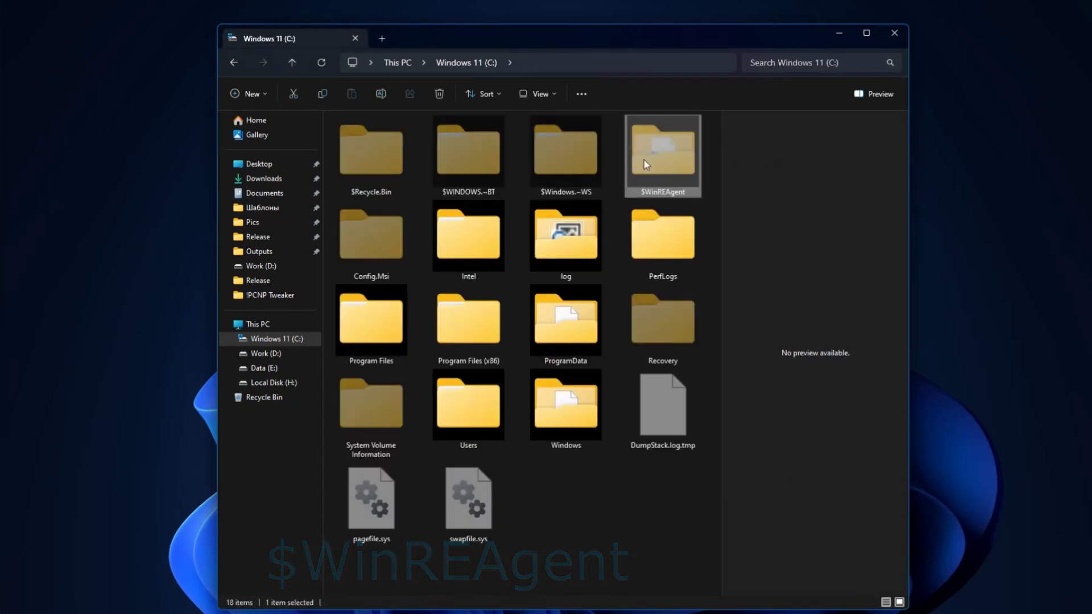
pyautogui.moveTo(674, 171)
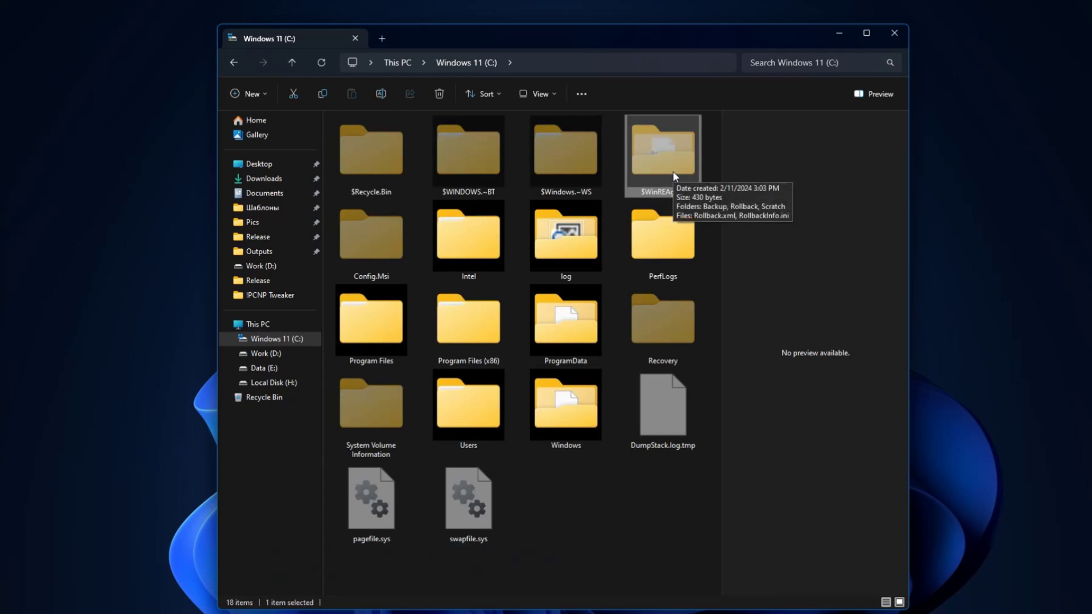
pyautogui.click(617, 192)
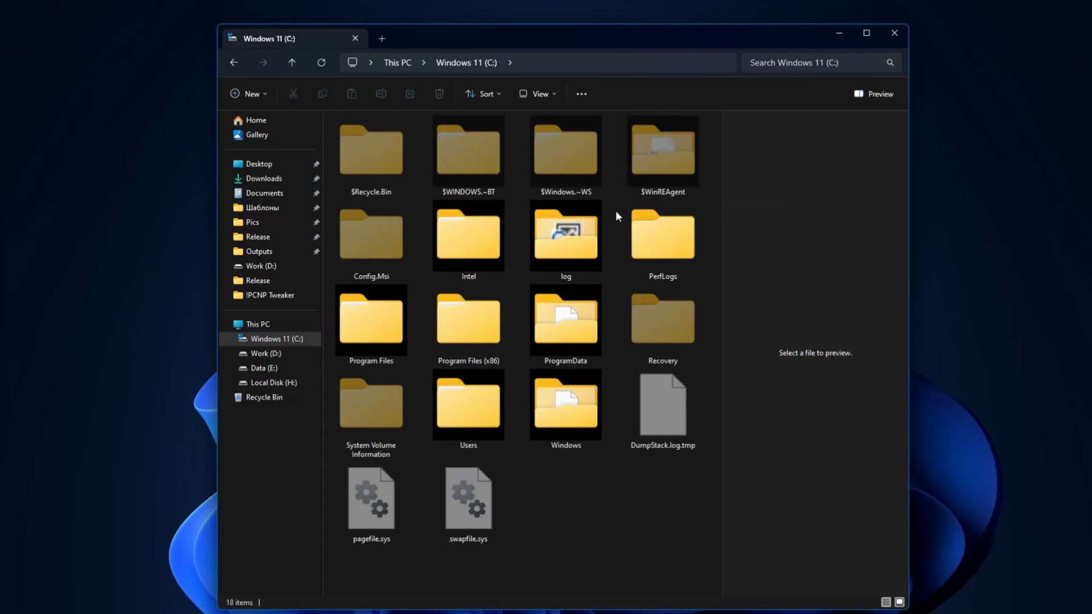
pyautogui.click(665, 173)
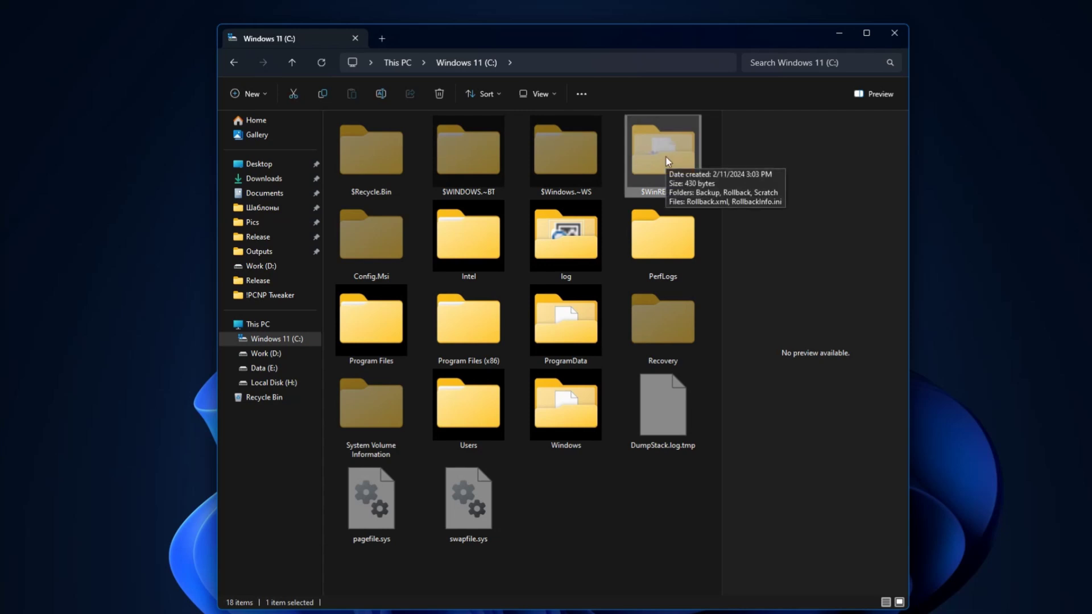
pyautogui.click(712, 166)
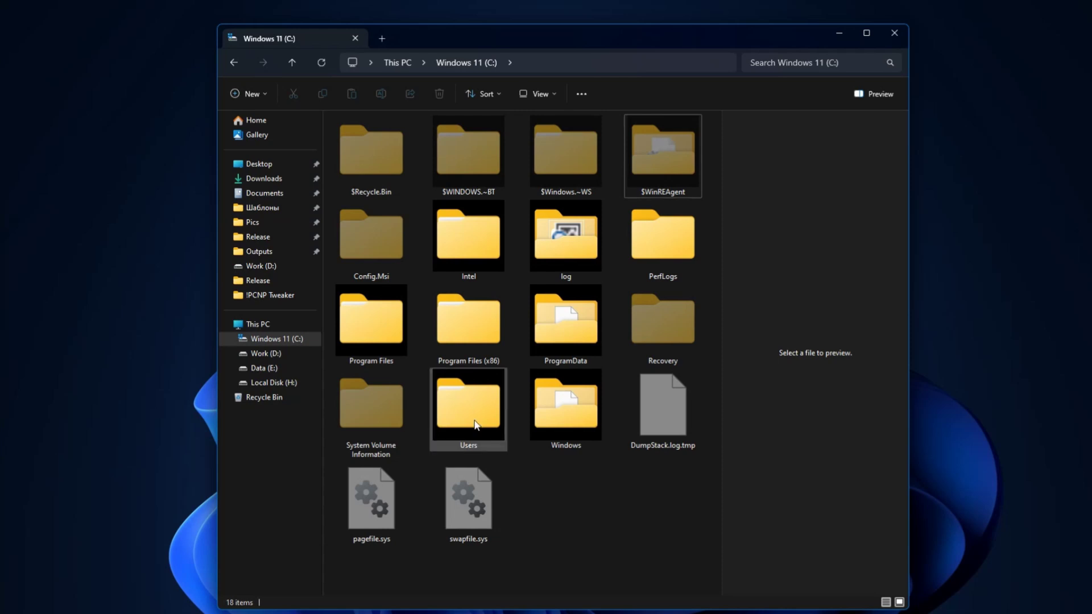
# - Dismiss the Windows 11 23H2 notice on the Windows Update page and close Settings
pyautogui.press('super')
pyautogui.click(499, 295)
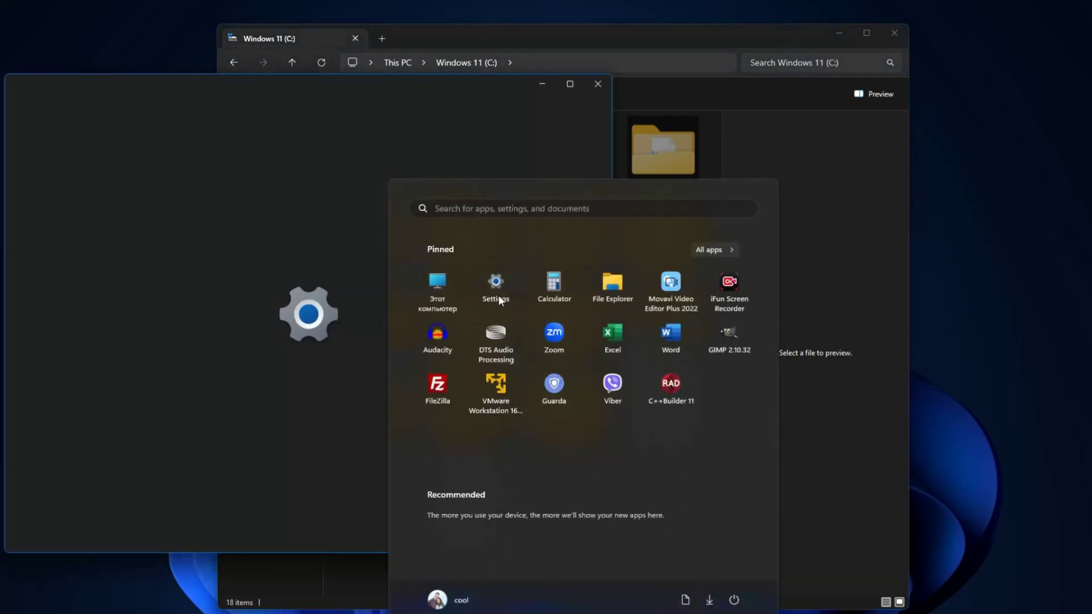
pyautogui.click(95, 470)
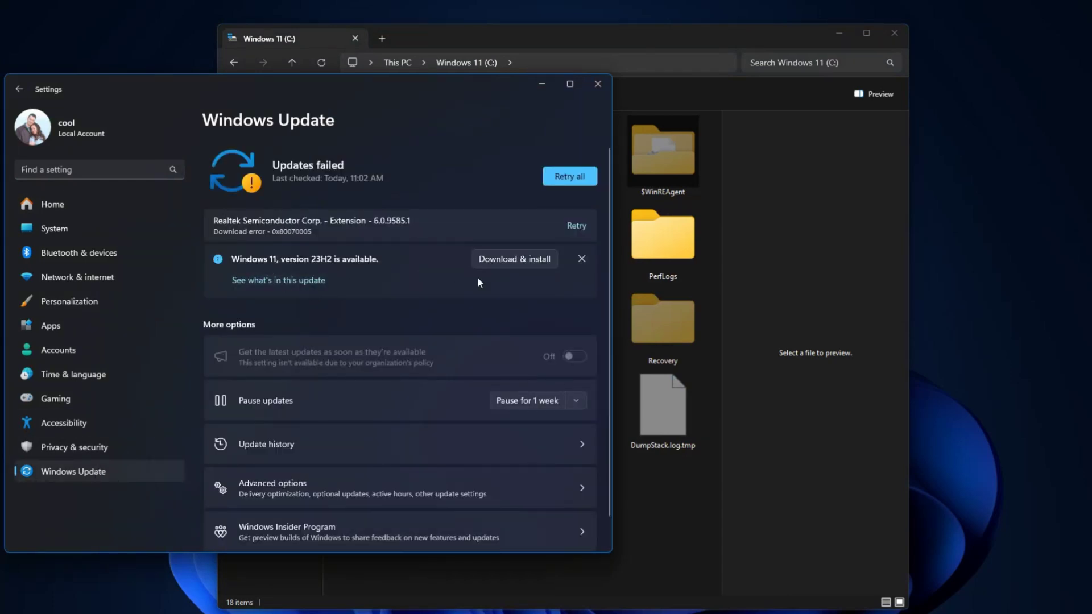
pyautogui.click(581, 264)
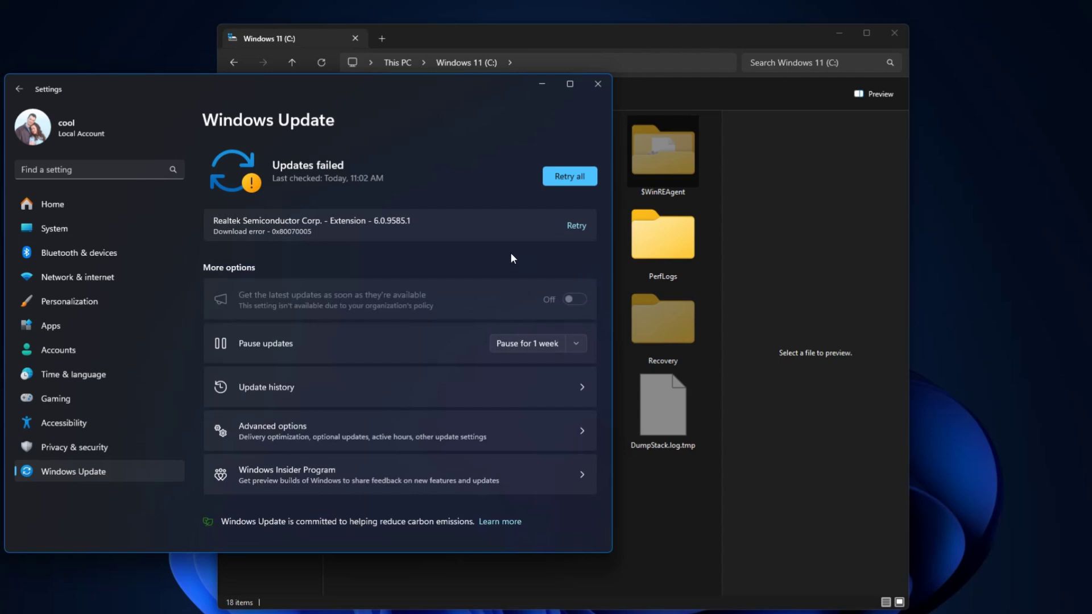
pyautogui.click(597, 84)
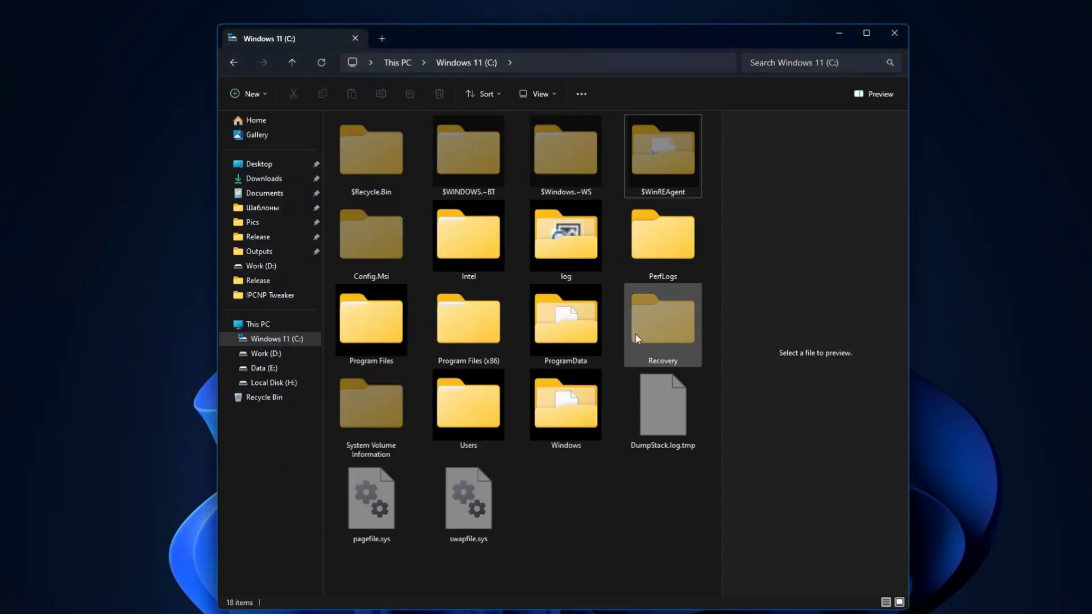
pyautogui.click(380, 243)
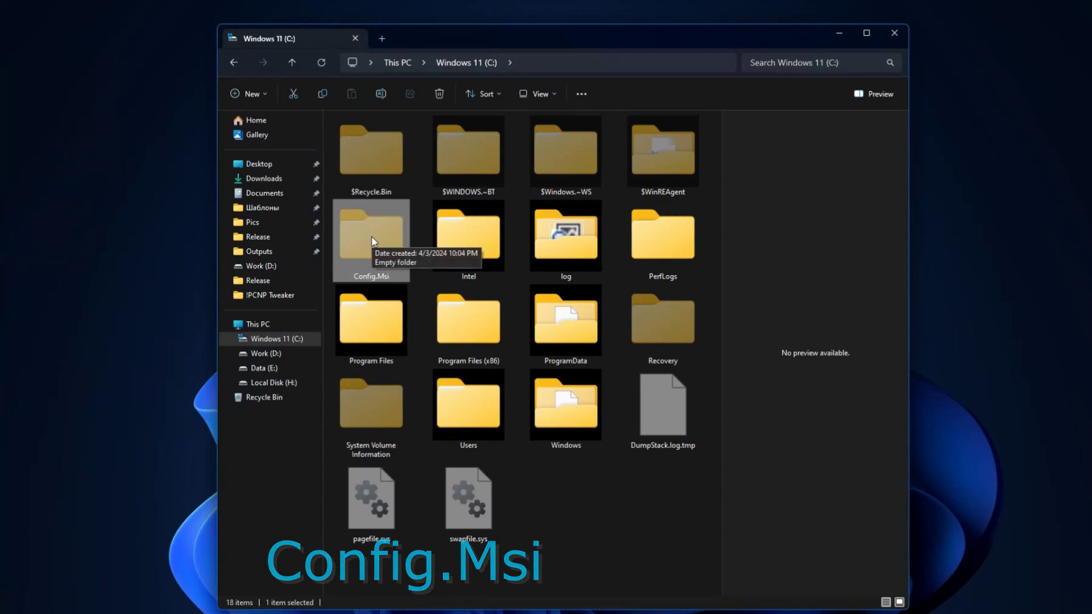
pyautogui.doubleClick(374, 242)
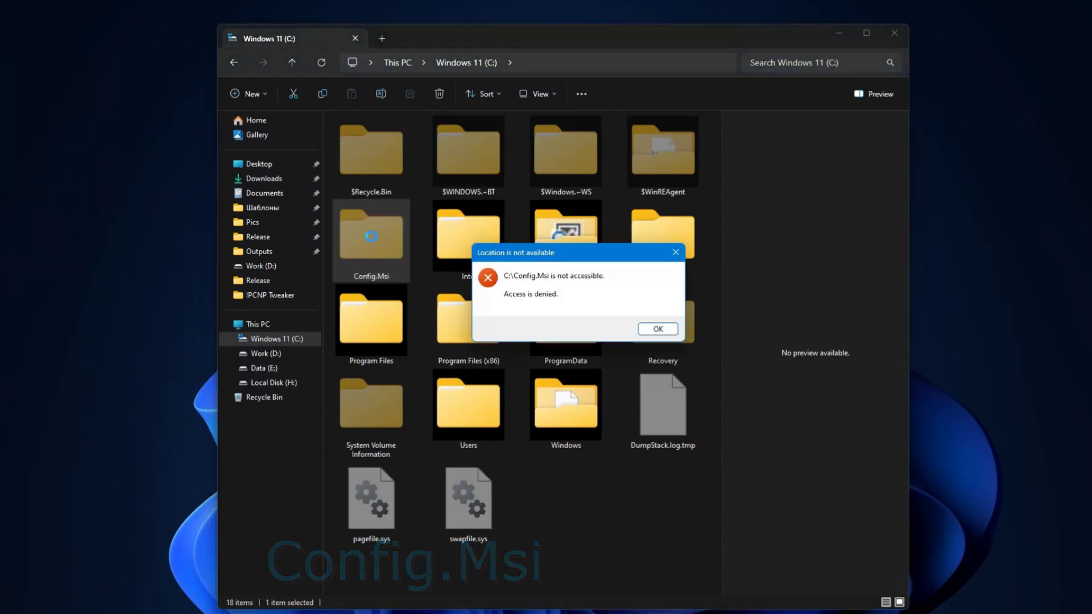
pyautogui.click(657, 330)
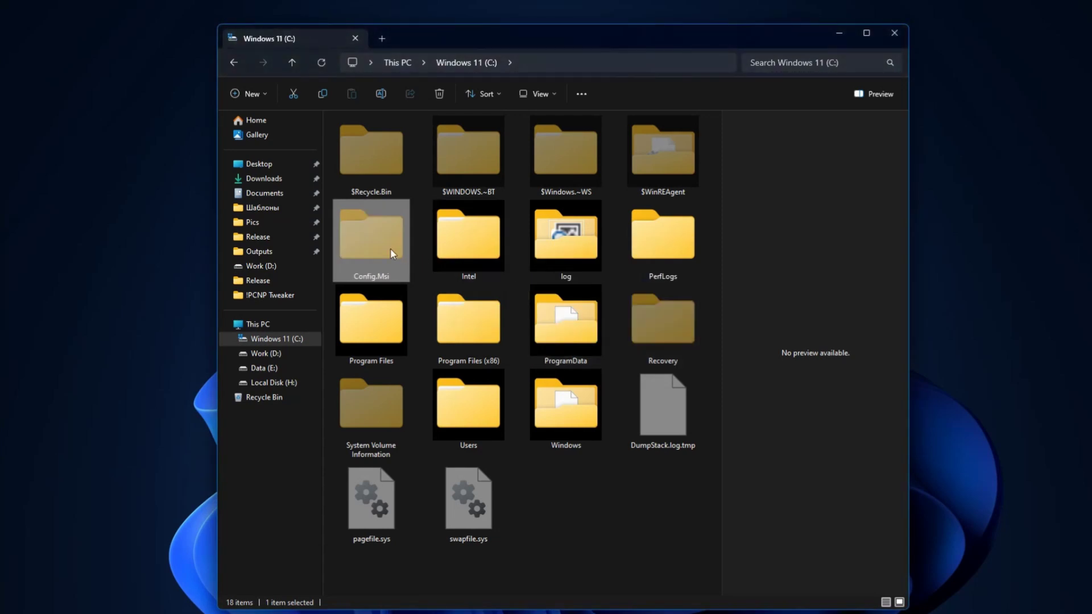
pyautogui.moveTo(381, 249)
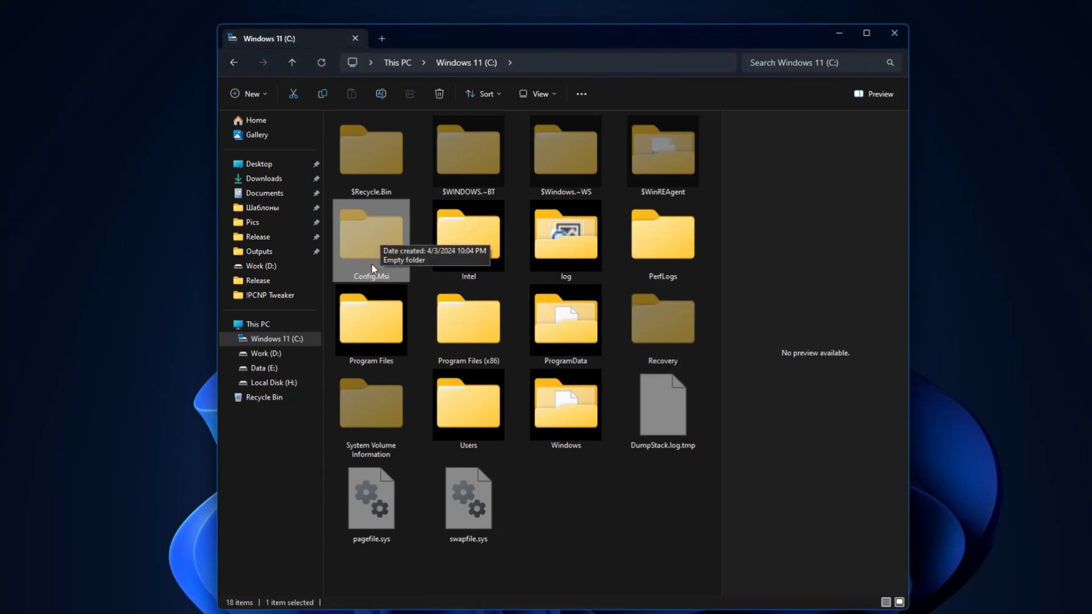
pyautogui.click(414, 239)
# - Change the Config.Msi owner to the Администратор account via its advanced security settings
pyautogui.rightClick(389, 230)
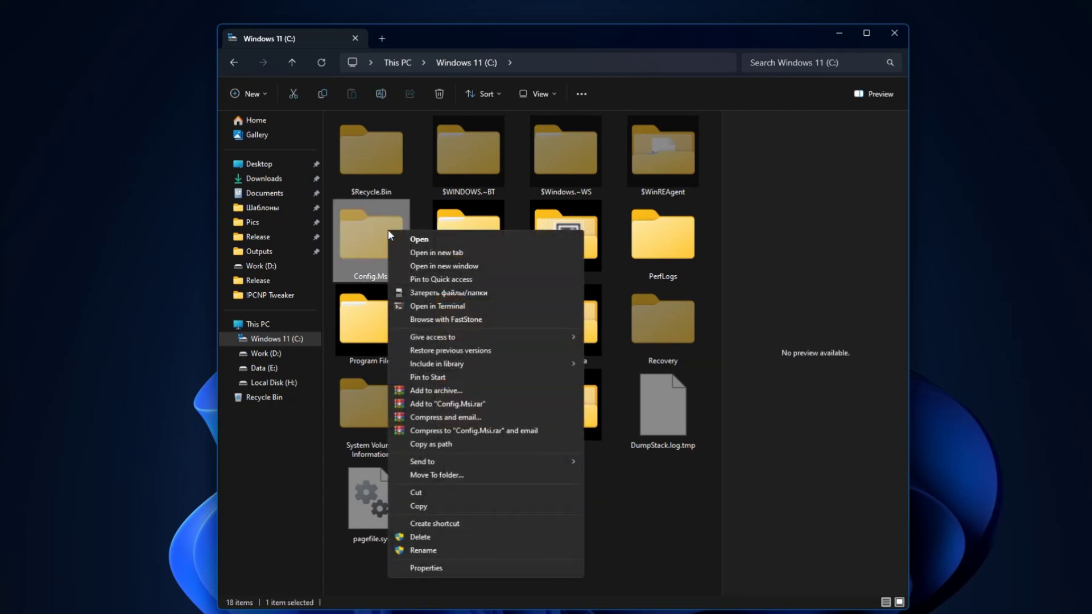
pyautogui.click(477, 567)
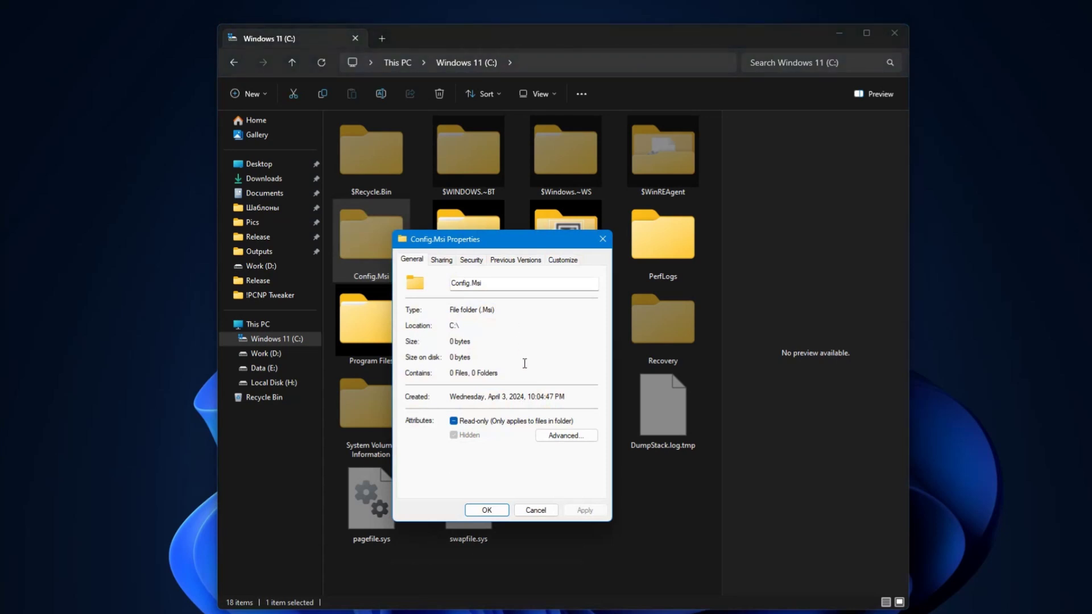
pyautogui.click(474, 260)
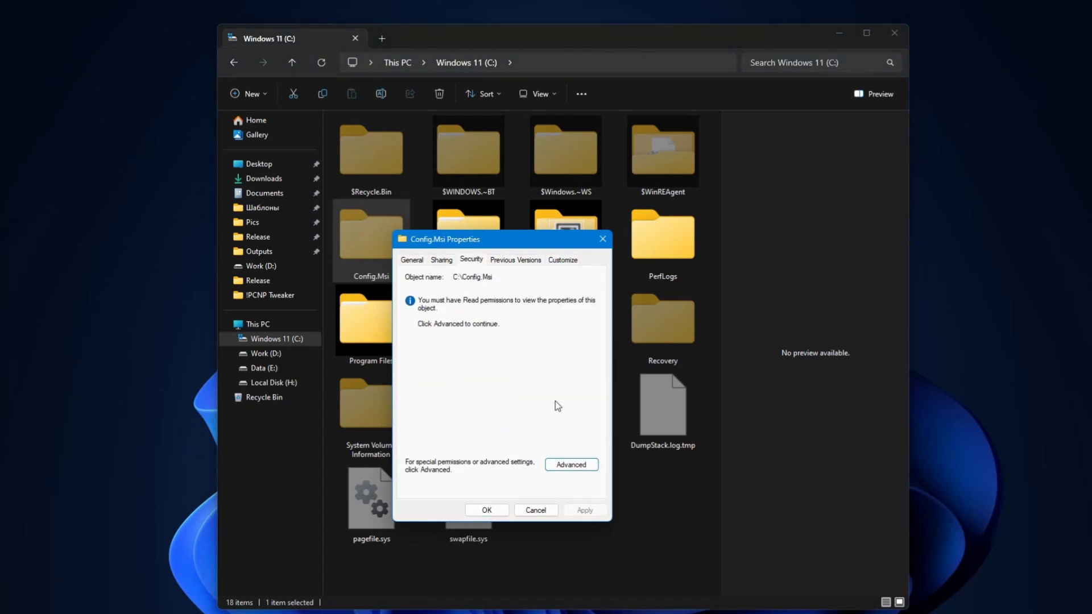
pyautogui.click(573, 463)
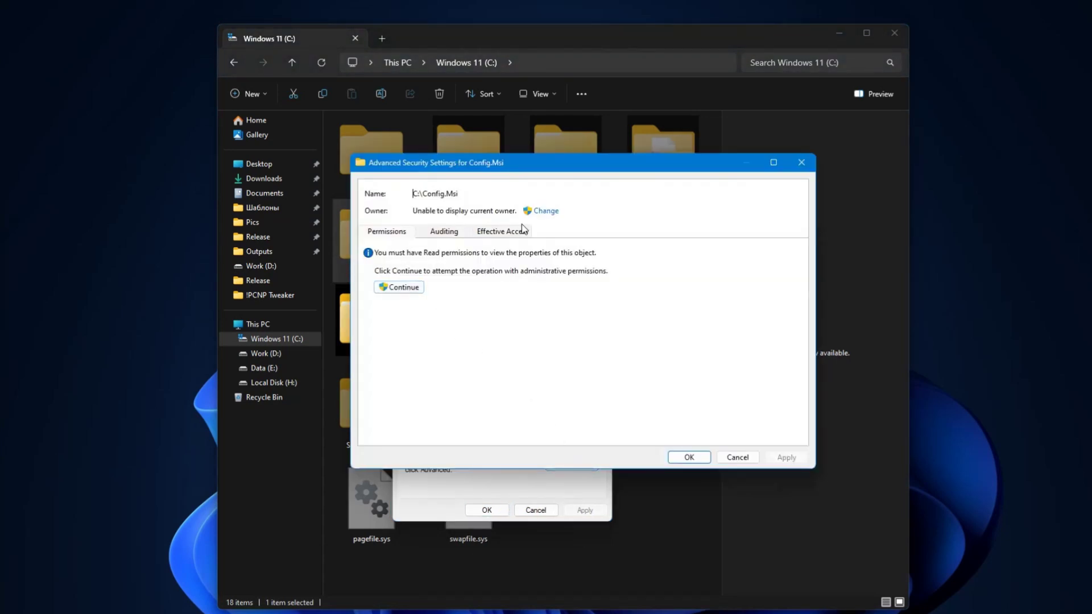
pyautogui.click(544, 211)
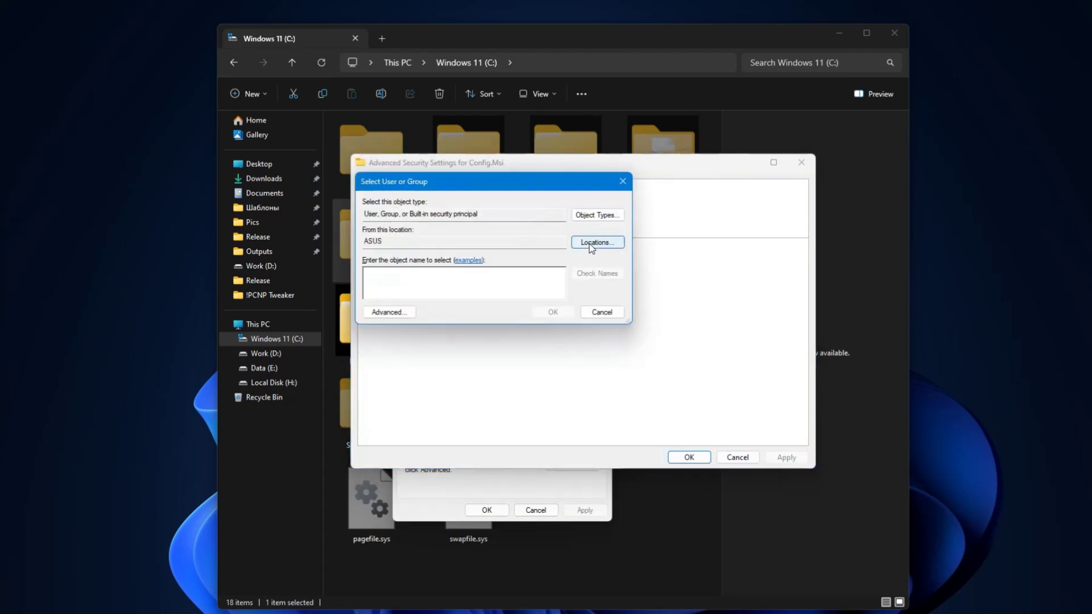
pyautogui.click(410, 317)
pyautogui.click(626, 316)
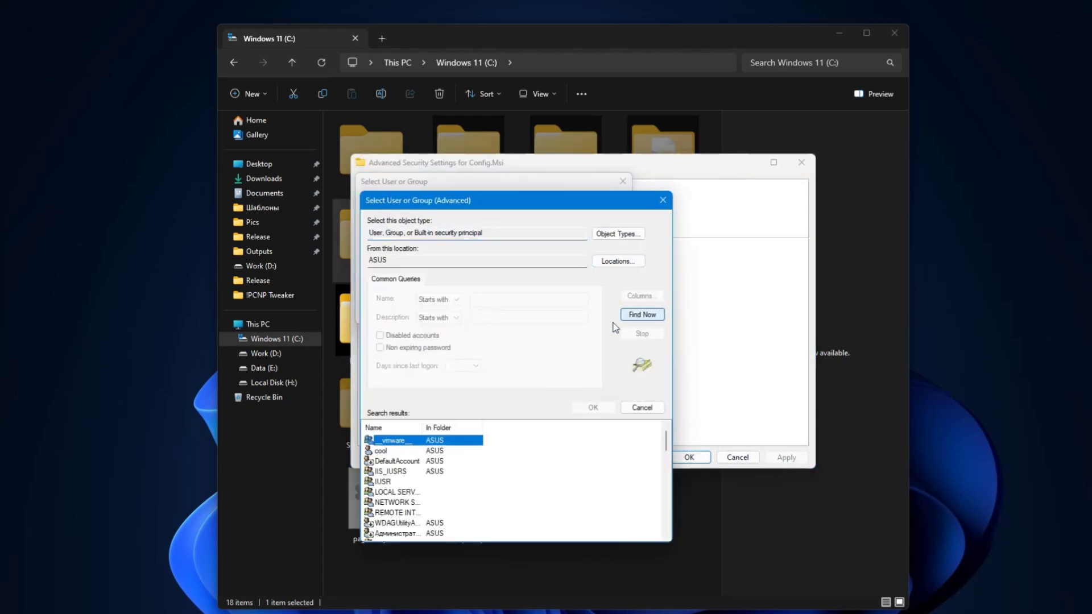
pyautogui.click(400, 533)
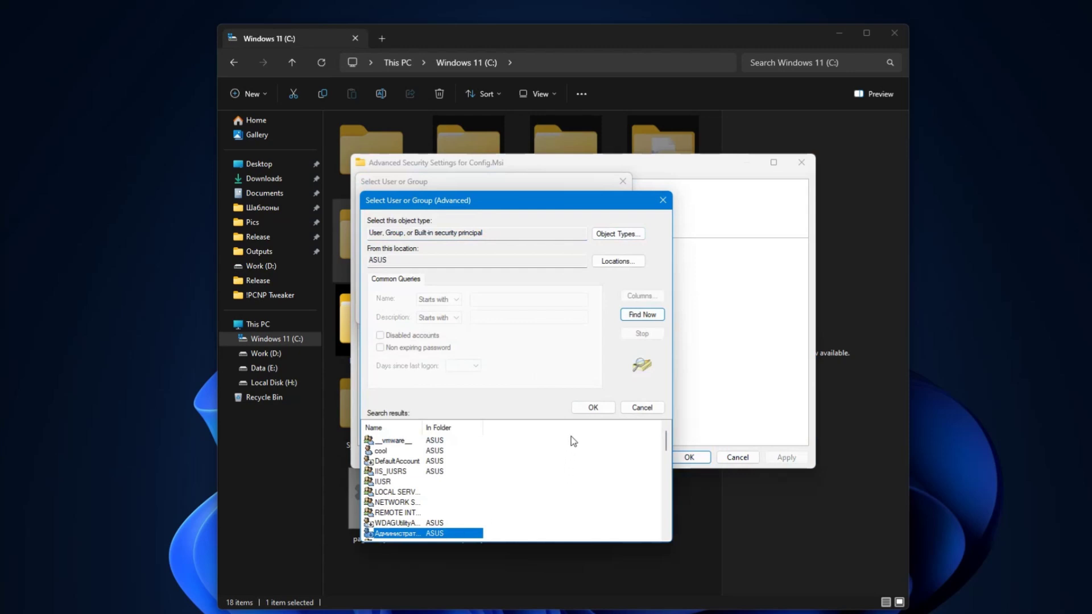
pyautogui.click(588, 410)
pyautogui.click(552, 312)
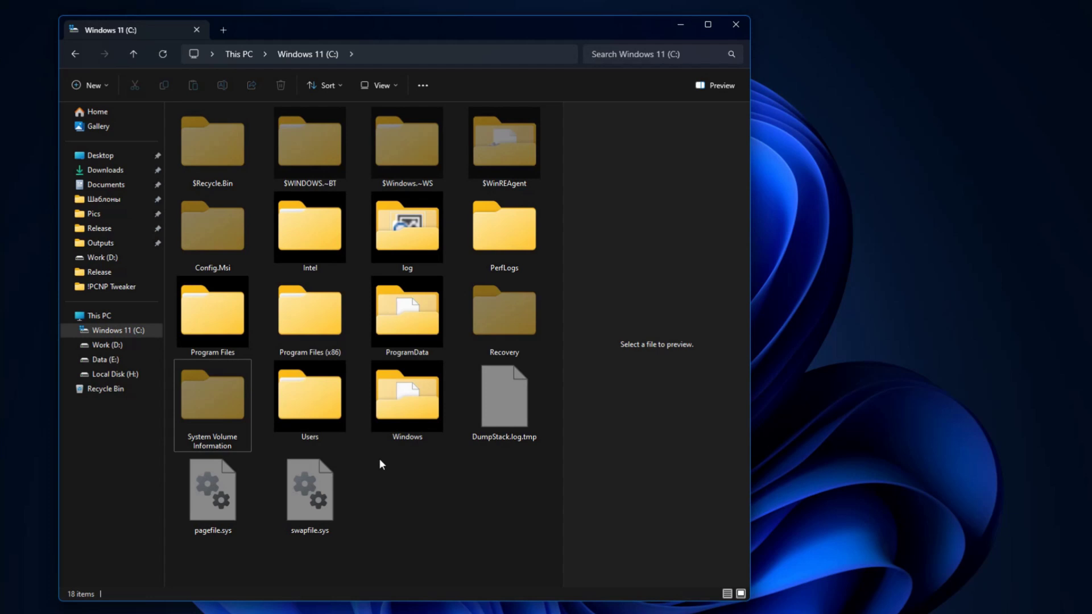
pyautogui.rightClick(227, 408)
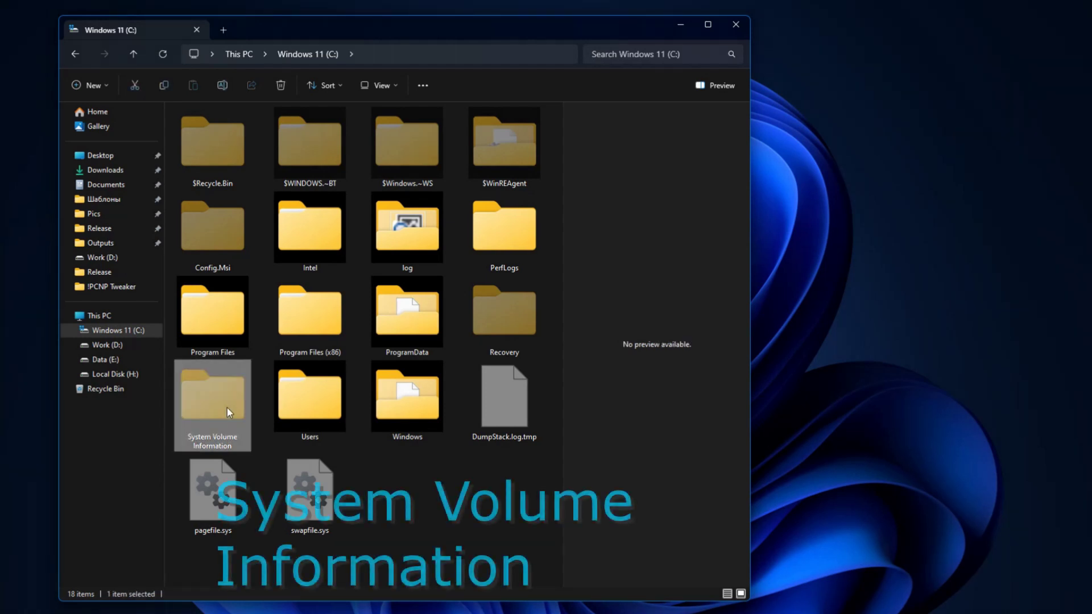
pyautogui.click(265, 397)
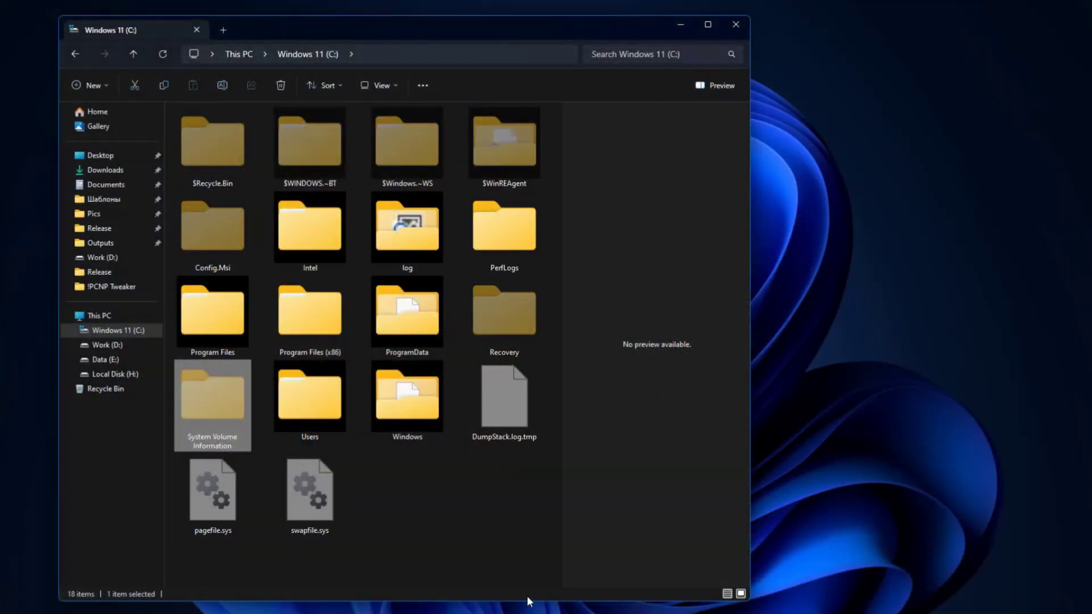
# - Open the restore point settings and check the protection configuration for Windows 11 (C:)
pyautogui.write('n')
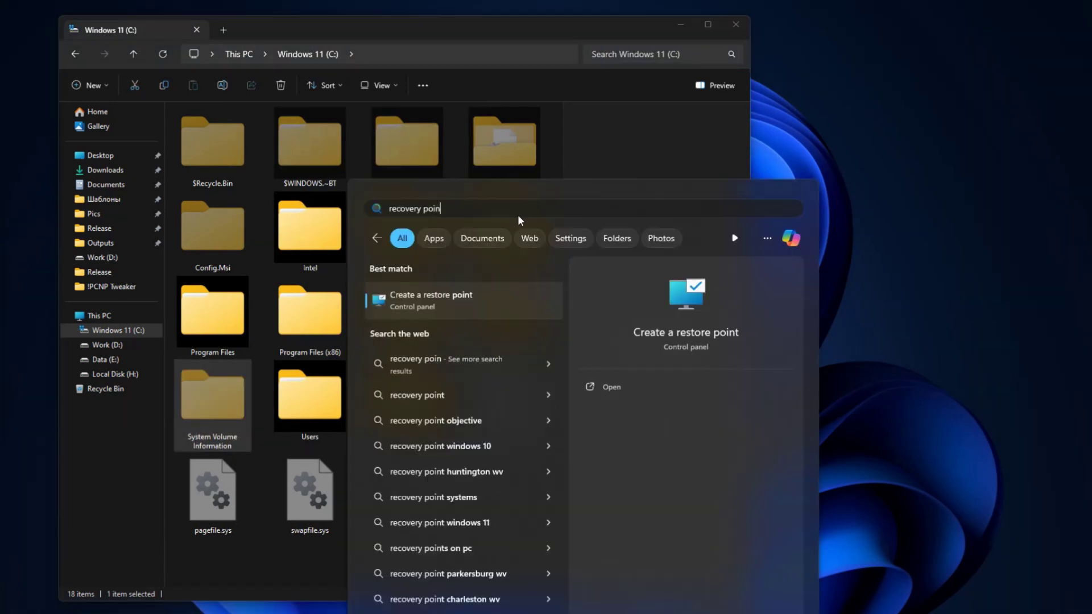
pyautogui.click(429, 292)
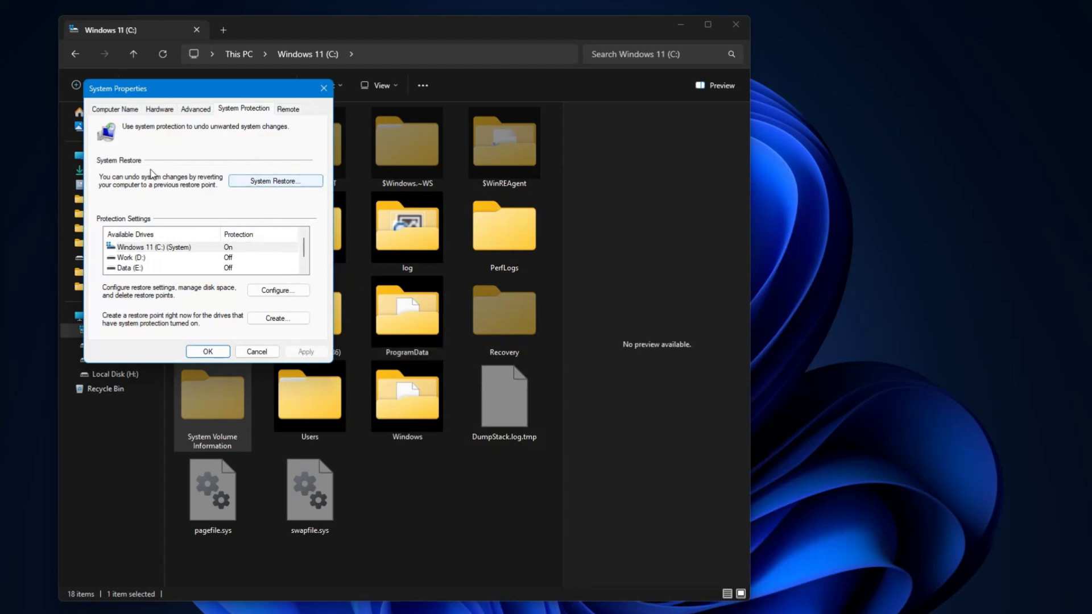
pyautogui.click(145, 247)
pyautogui.click(268, 289)
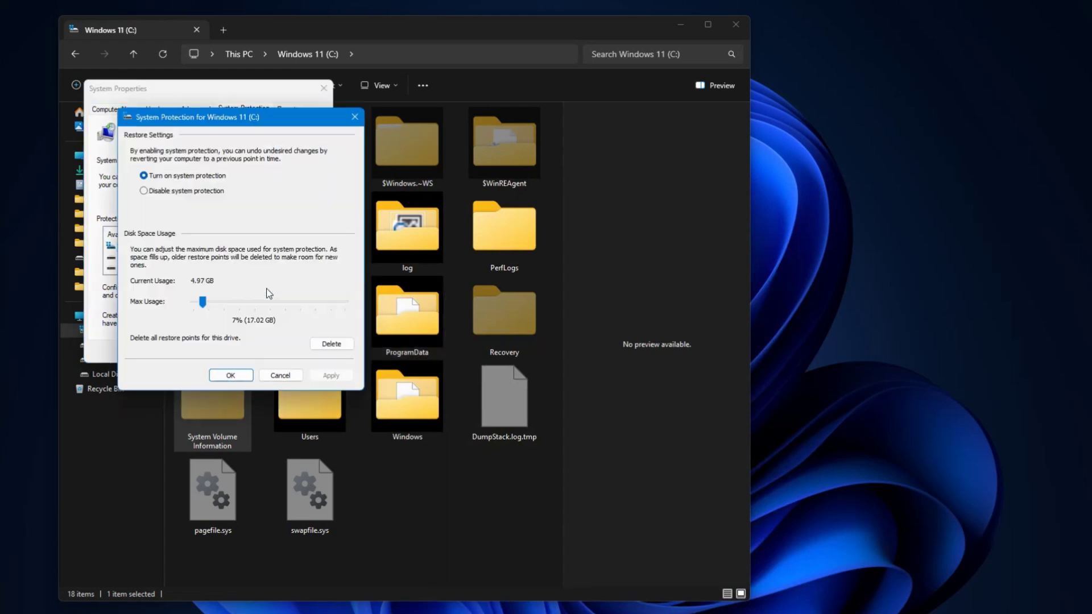
pyautogui.click(293, 373)
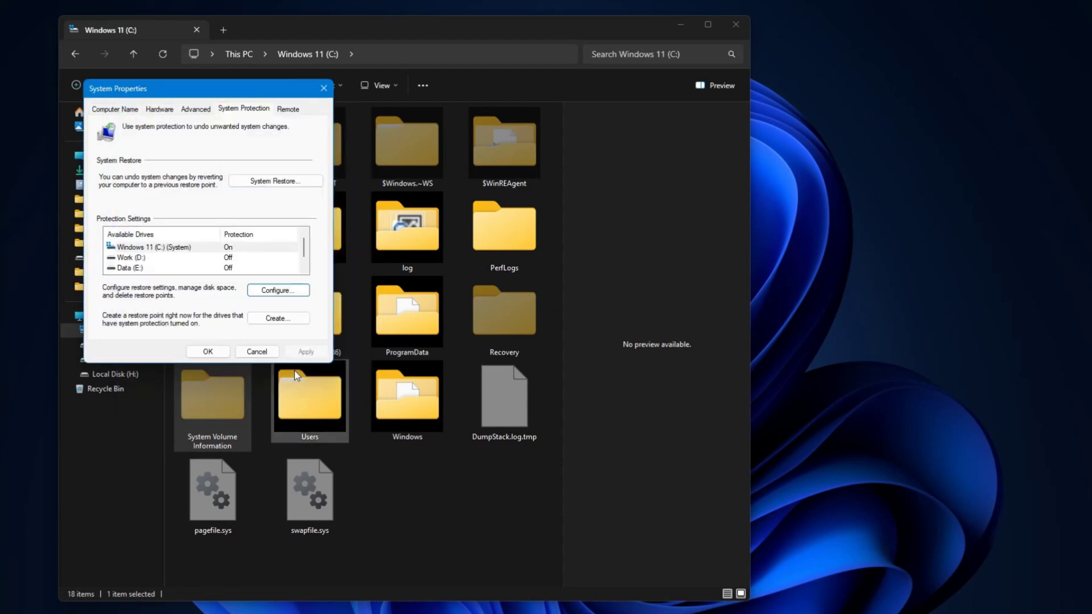
# - Review the two restore points, including 10:19:14 PM, in System Restore without restoring
pyautogui.click(268, 182)
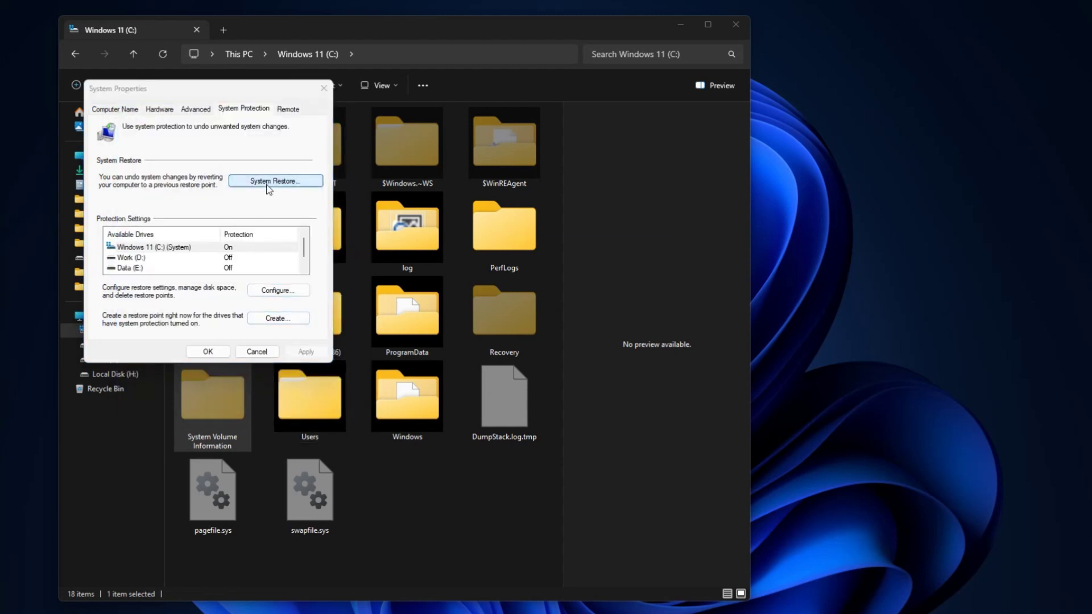
pyautogui.click(669, 451)
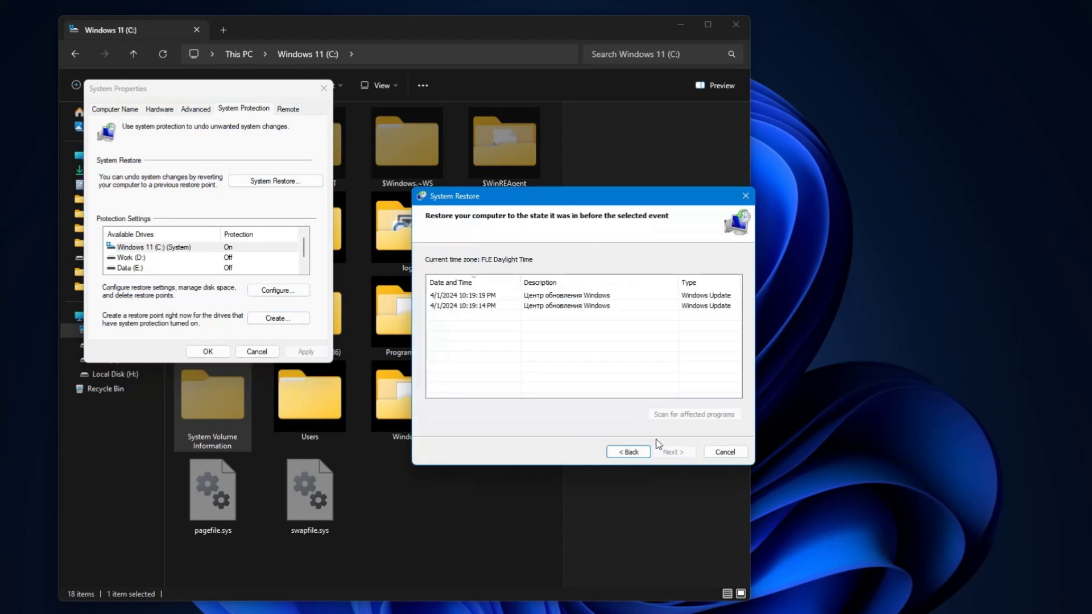
pyautogui.click(576, 297)
pyautogui.click(573, 307)
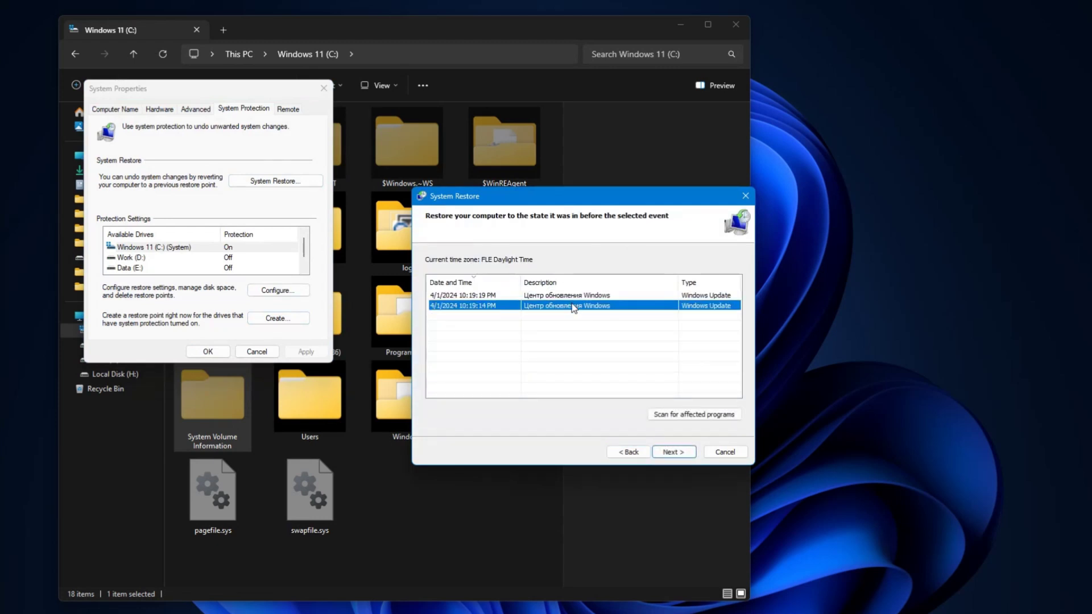
pyautogui.click(725, 452)
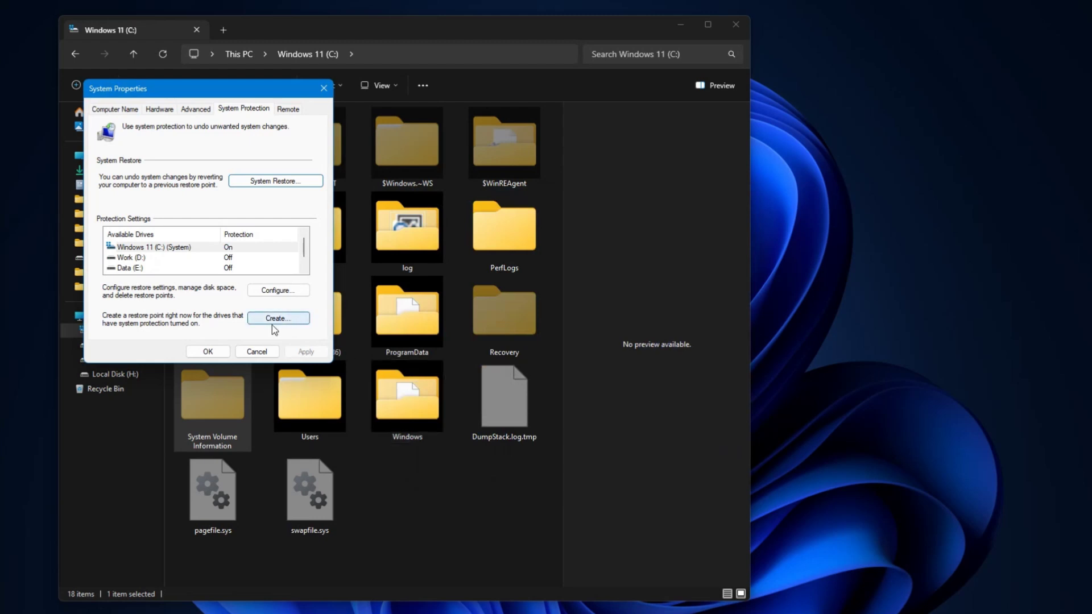